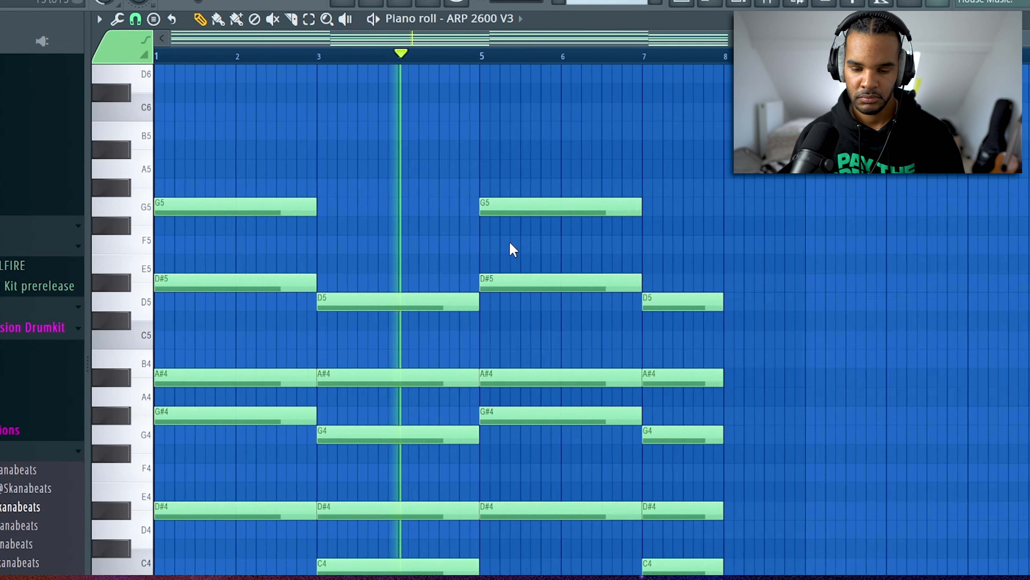
- Extend the last chord in the ARP 2600 V3 pattern to bar 9 and reduce the ValhallaVintageVerb decay
right_click(787, 245)
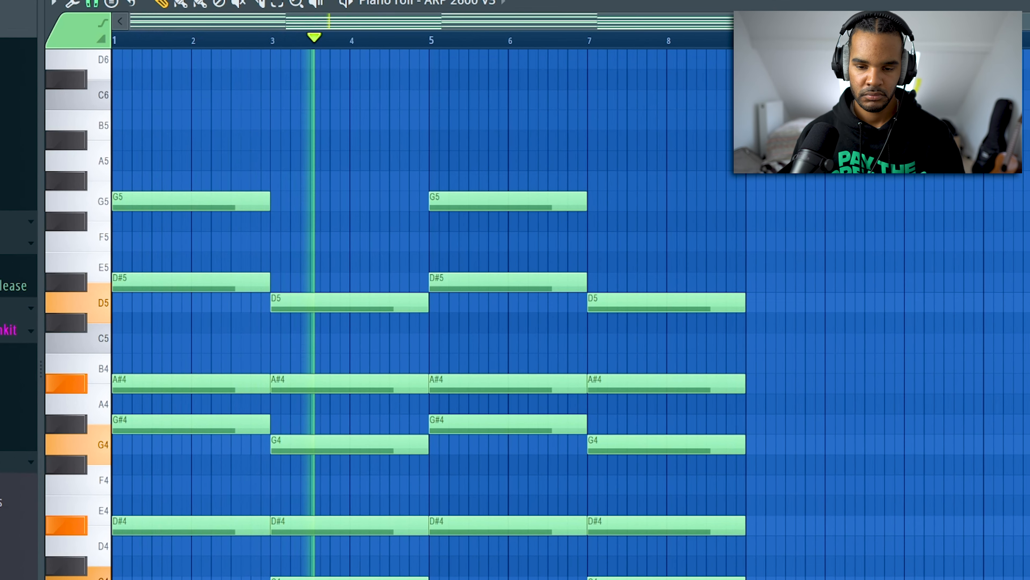
key(F6)
key(F9)
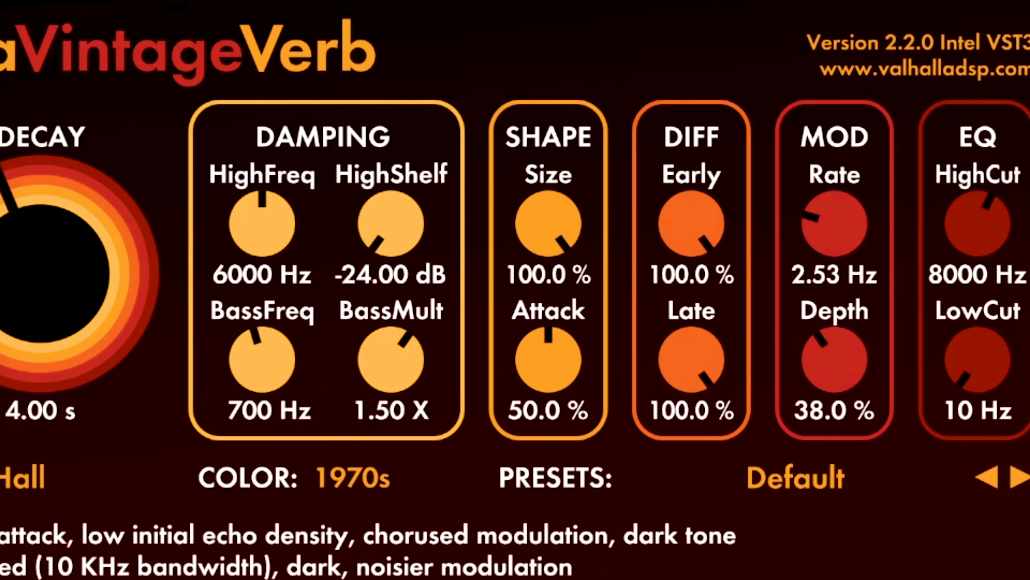
drag(50, 299, 49, 321)
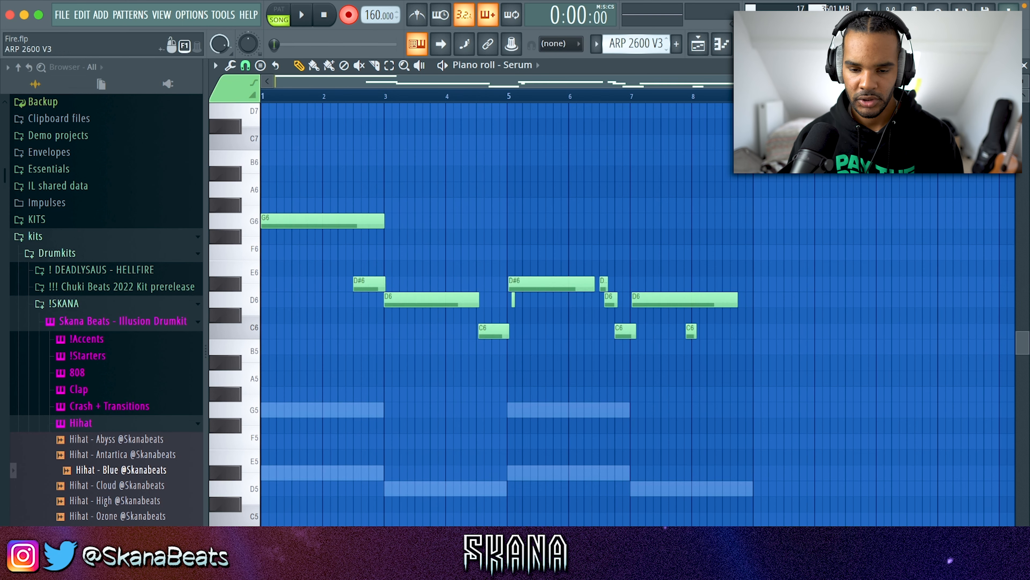
- Switch to Pattern 5 and record a Serum melody over bars 5 to 9 while the arrangement plays
drag(636, 44, 636, 57)
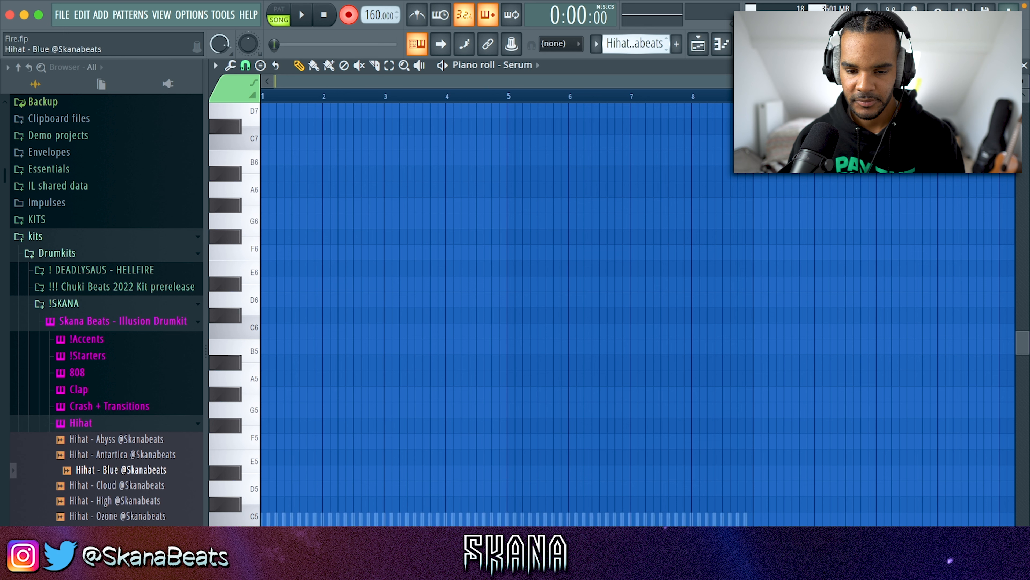
key(KP_Add)
key(KP_Add)
key(space)
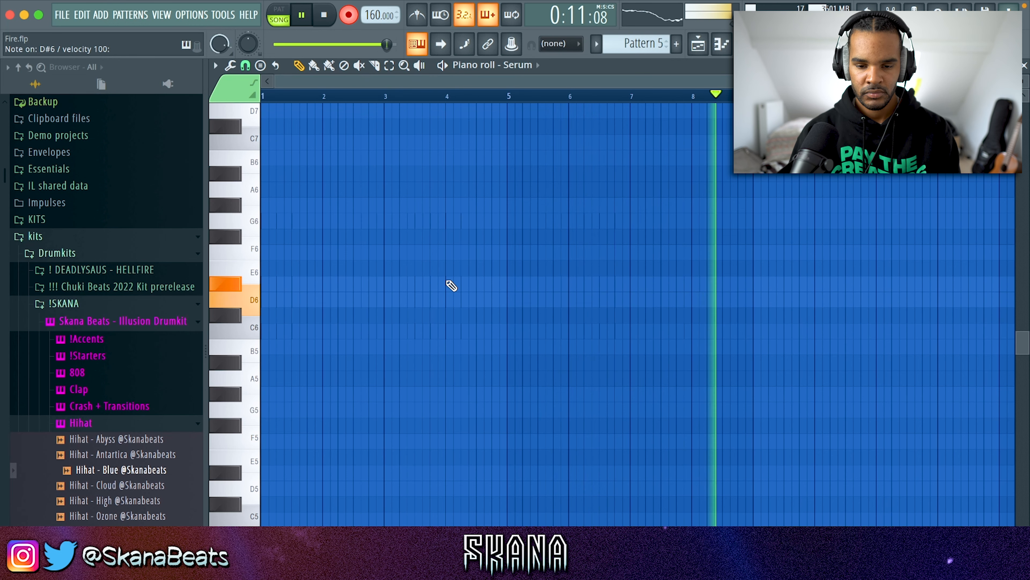
key(space)
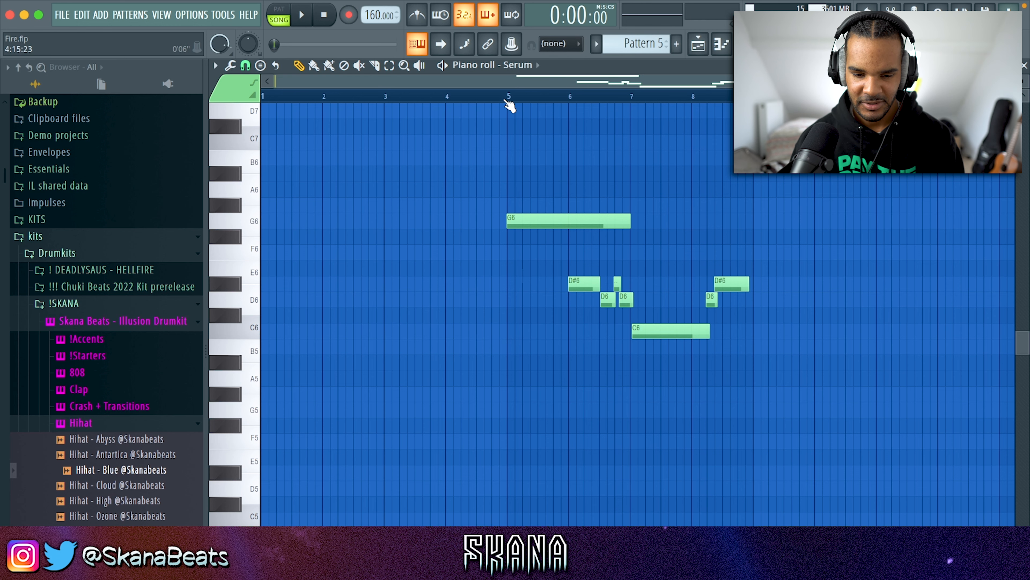
- Play back the recorded Serum melody from bar 5 and examine its notes up close
click(508, 97)
key(space)
scroll(690, 230, up, 2)
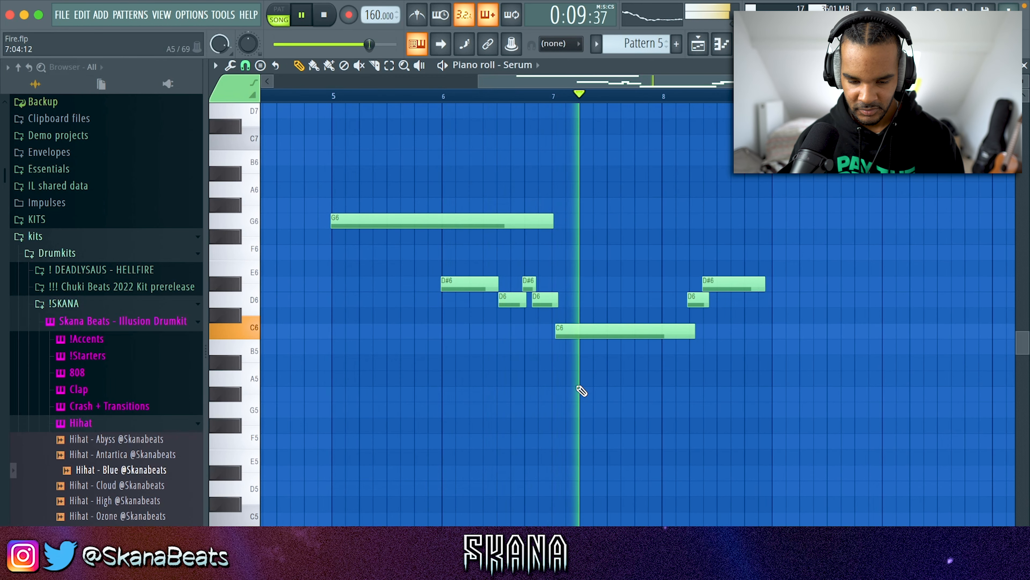
scroll(543, 368, up, 2)
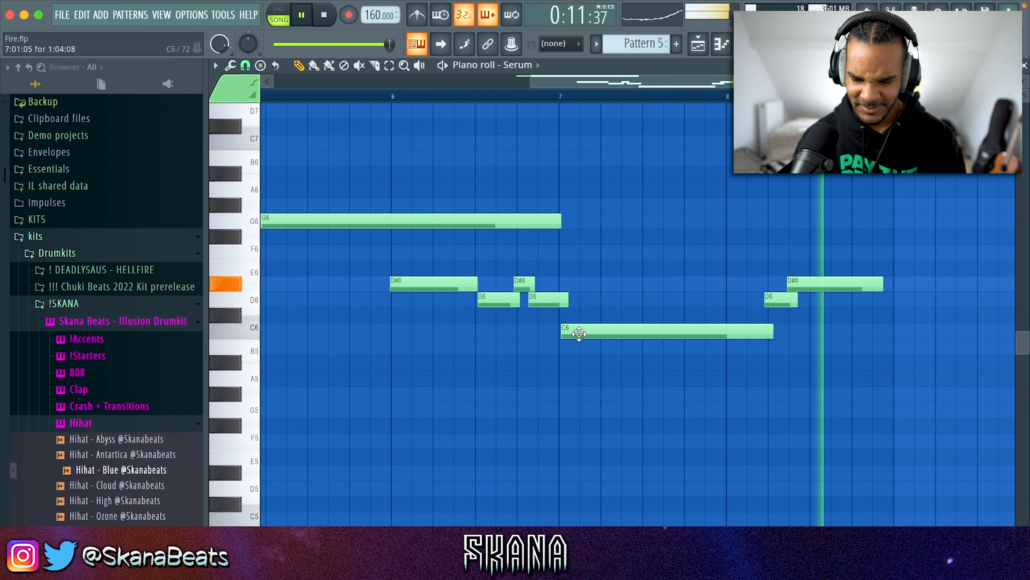
scroll(527, 308, up, 2)
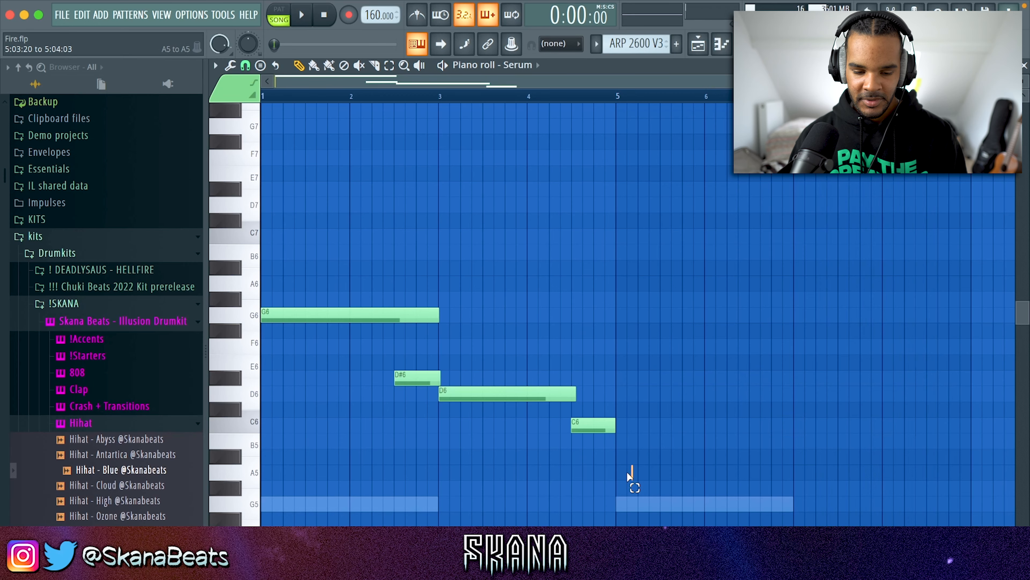
- Move the Serum melody notes from the ARP 2600 V3 pattern into Pattern 5, combining them with the recorded notes
key(ctrl+a)
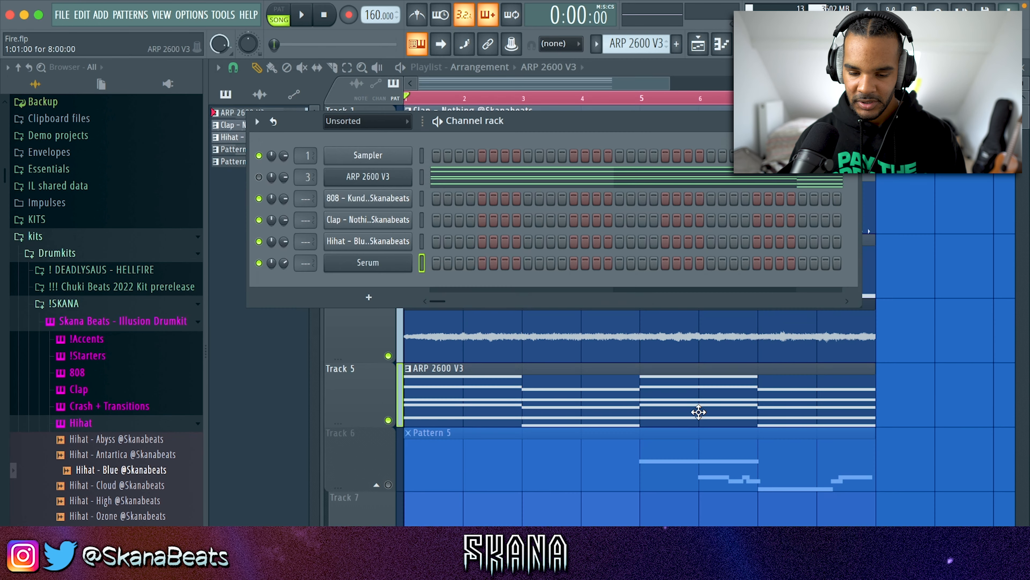
key(F6)
click(721, 43)
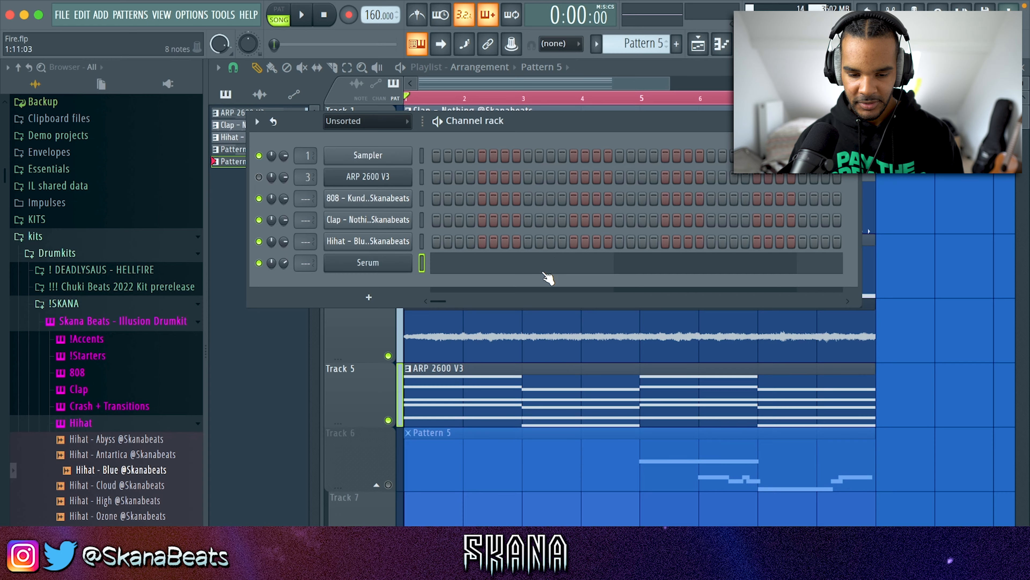
click(556, 263)
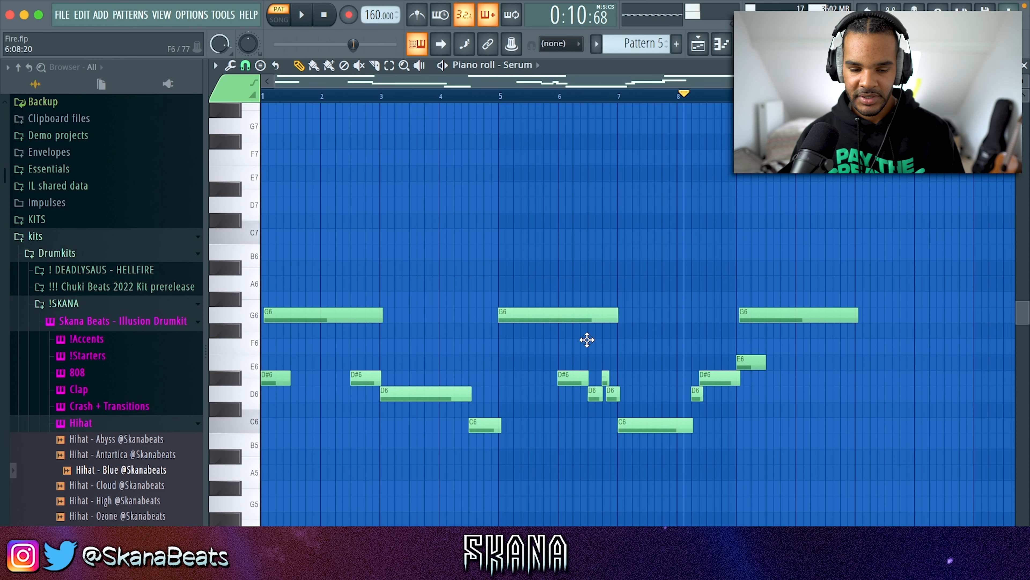
- Select the paired notes at bars 1 and 9 of the Serum melody and lower the E6 note at bar 9 to D6
drag(260, 418, 255, 437)
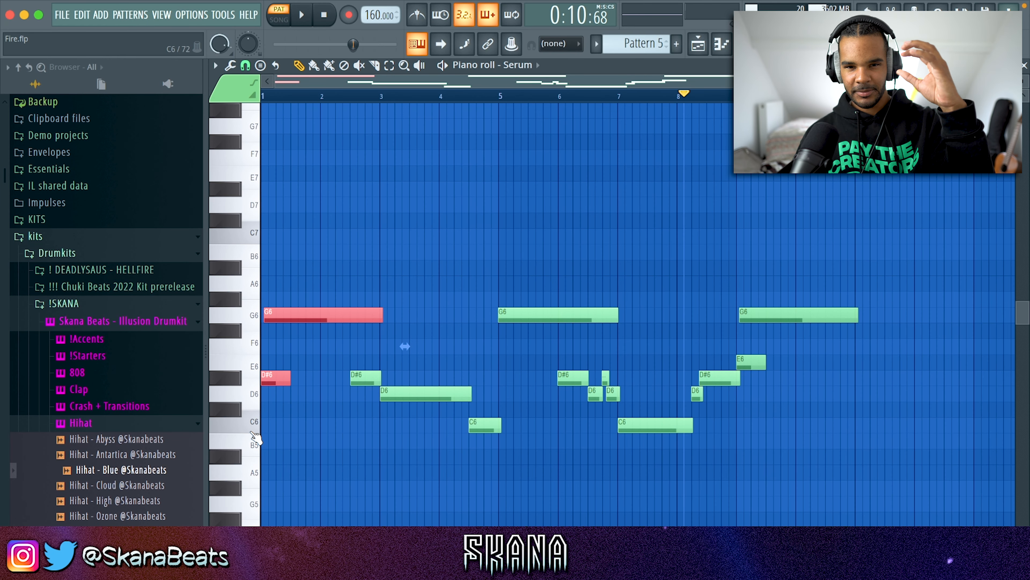
scroll(778, 350, up, 4)
drag(797, 260, 711, 422)
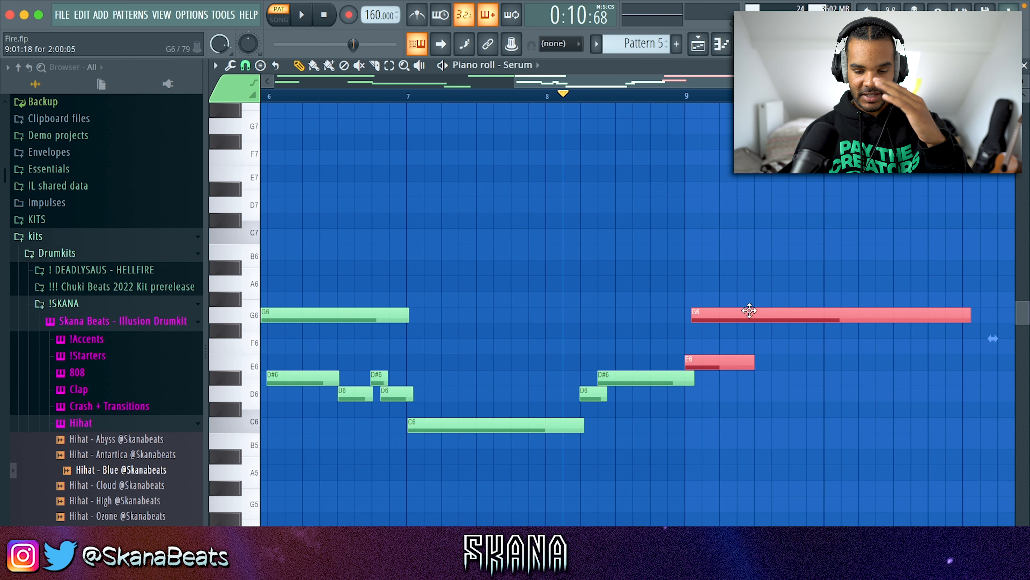
scroll(748, 308, up, 2)
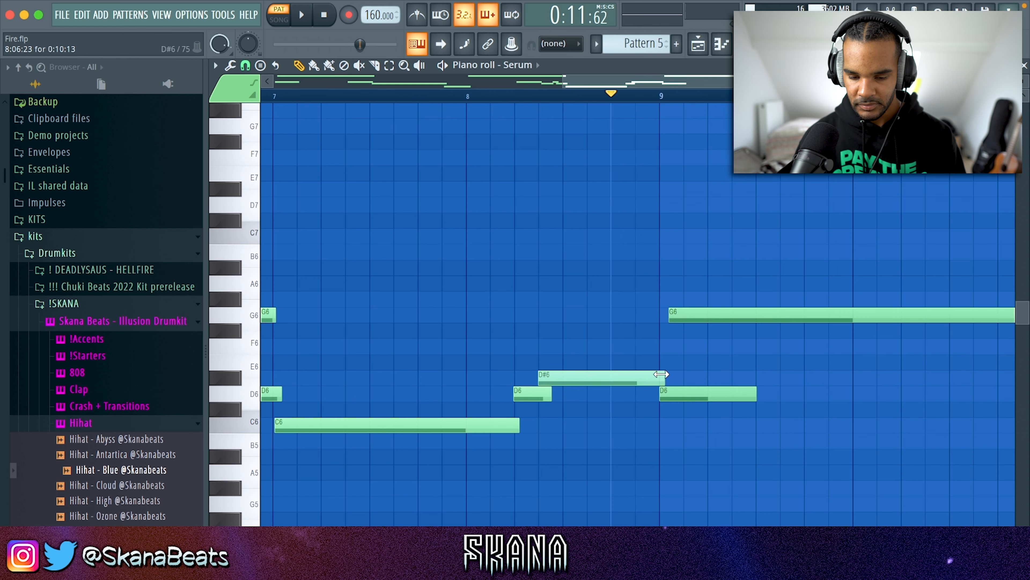
key(space)
scroll(681, 360, down, 4)
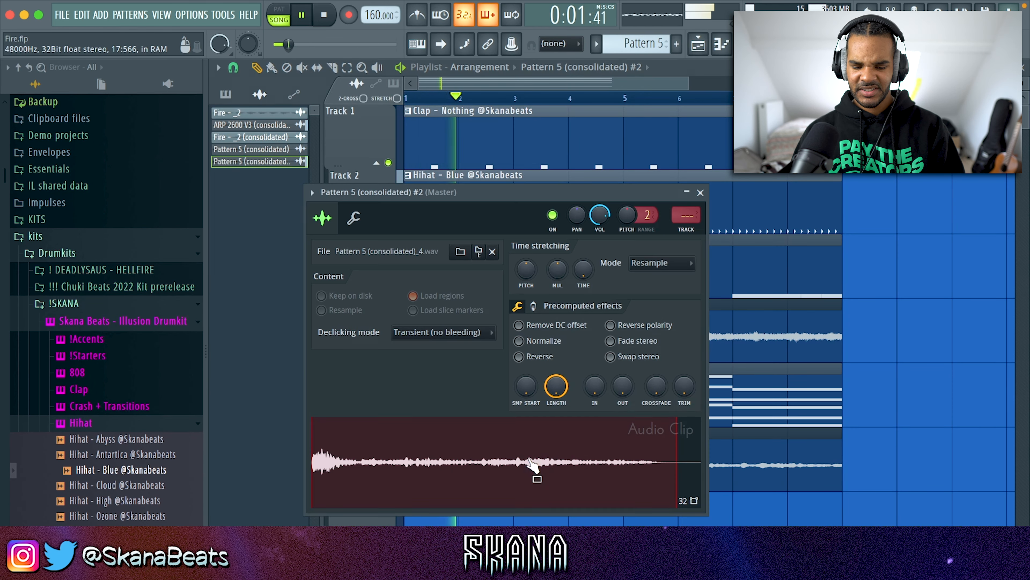
- Set the Pattern 5 (consolidated) #2 clip's time stretching mode to Stretch and its declicking mode to Generic (bleeding)
click(651, 263)
click(650, 303)
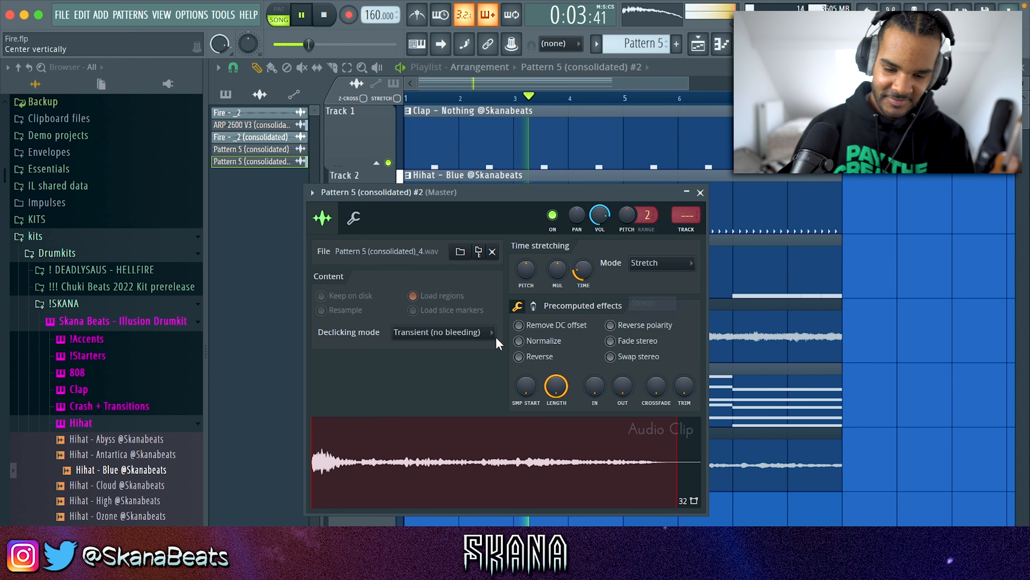
click(462, 347)
click(428, 389)
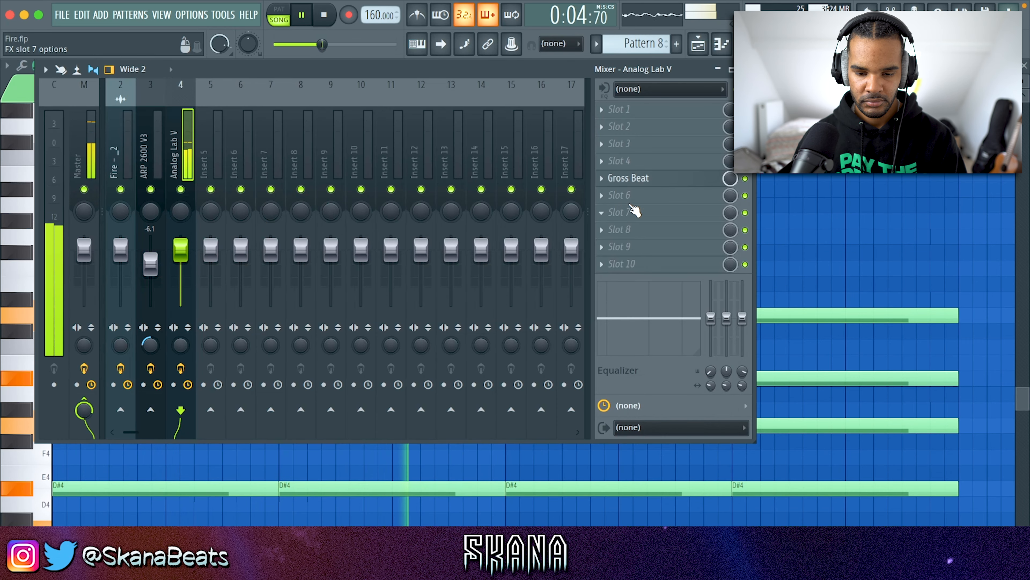
- Add Unison Sound Doctor to slot 7 of the Analog Lab V mixer track and raise its chords by an octave
click(630, 206)
click(848, 191)
key(F9)
key(space)
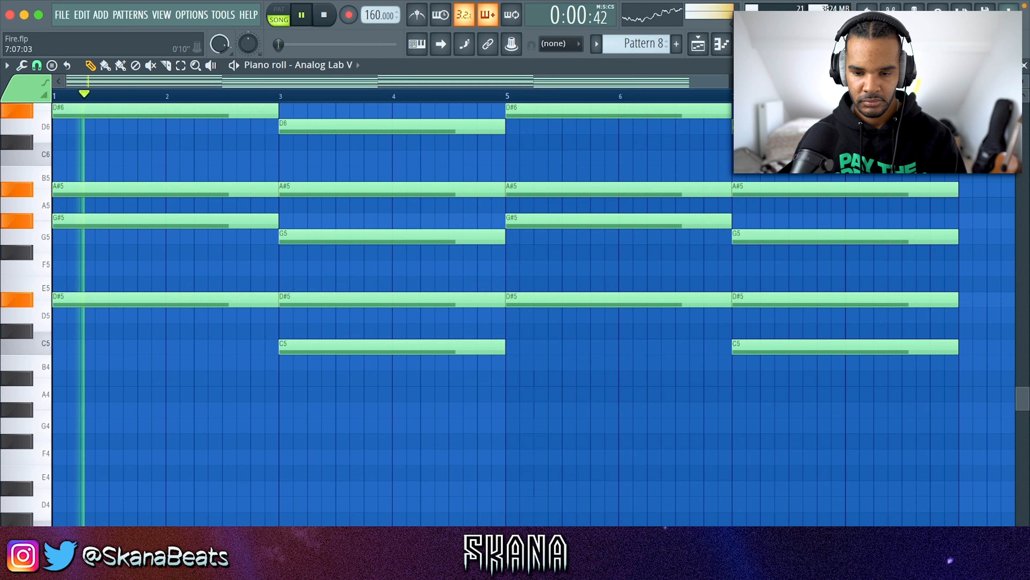
- Apply the Extreme Short curve in Kickstart 2 at about 78% mix and lower the Analog Lab V mixer track's volume
key(F9)
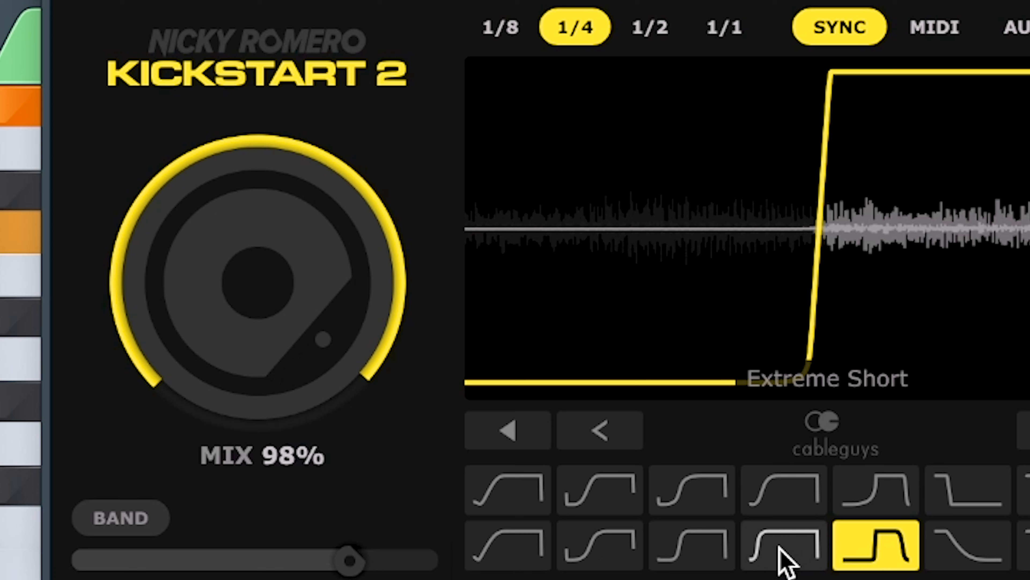
click(771, 558)
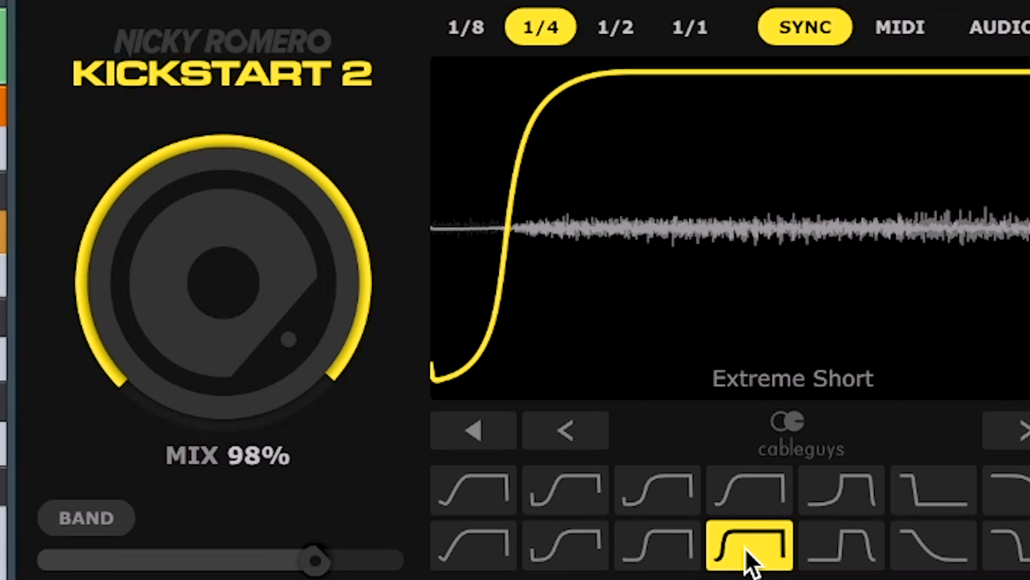
drag(289, 306, 289, 339)
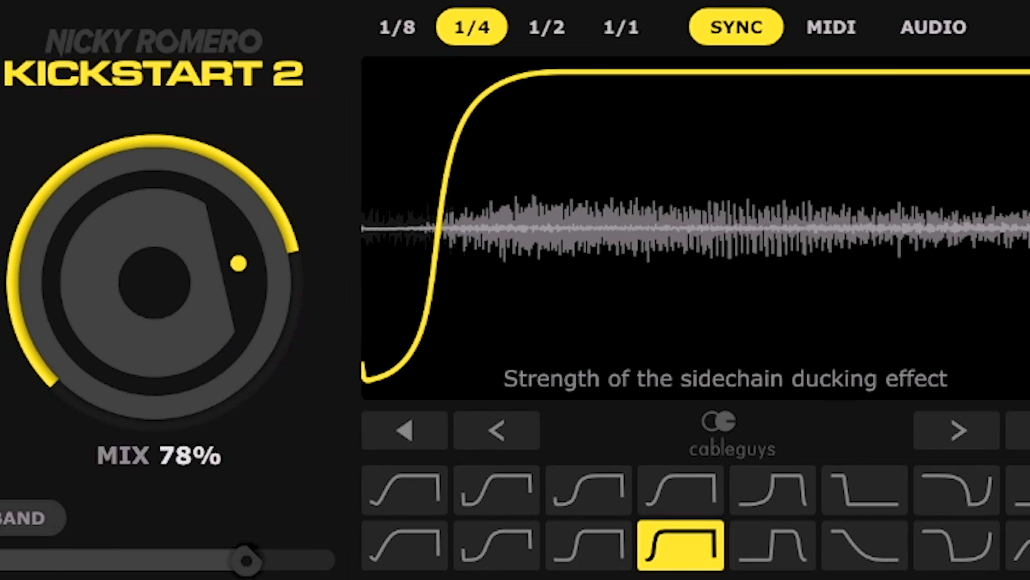
mouse_move(193, 318)
mouse_down()
mouse_move(193, 349)
mouse_move(194, 327)
mouse_up()
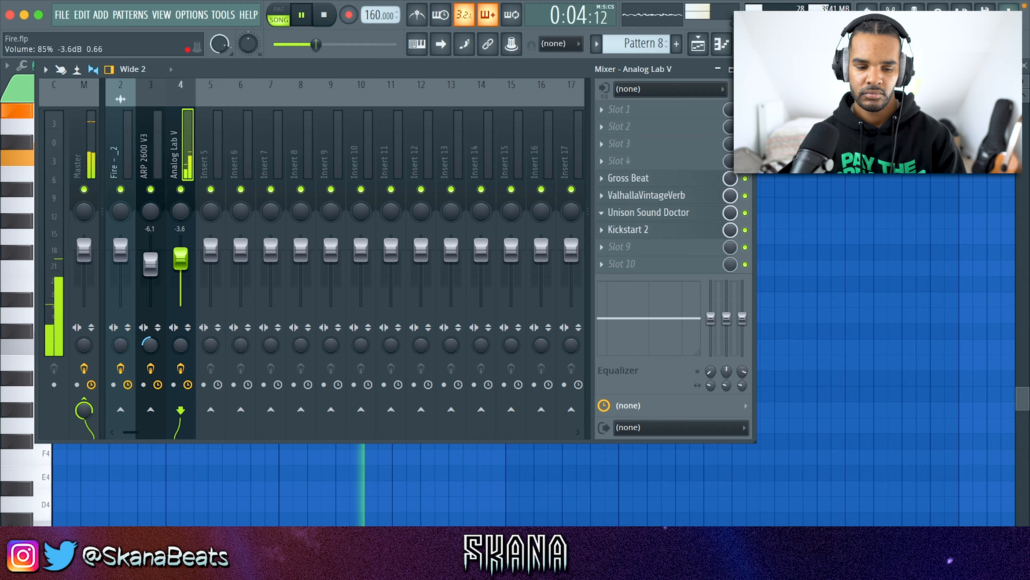
drag(181, 259, 180, 272)
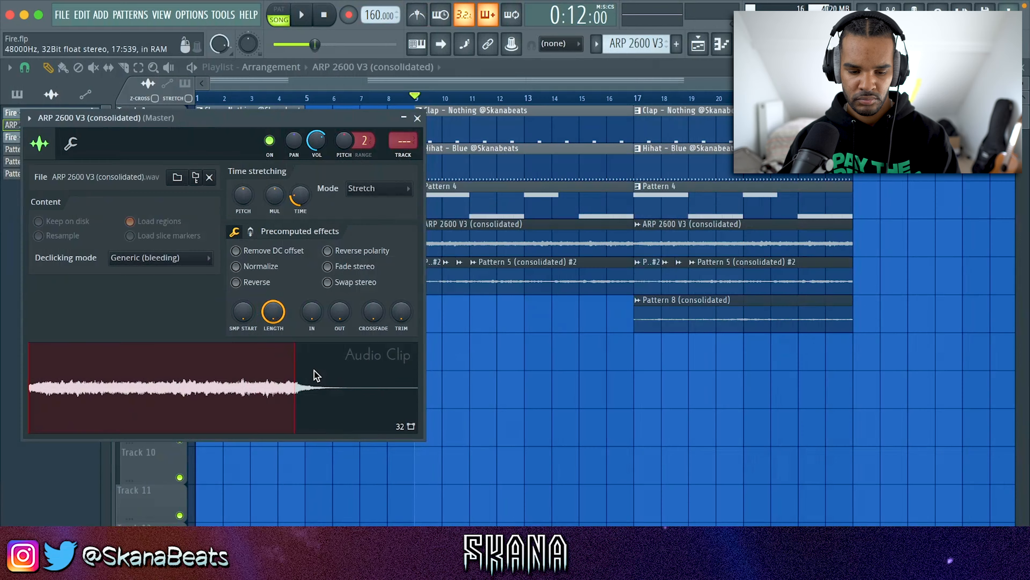
- Change the ARP 2600 V3 (consolidated) audio's sample rate to 1000 Hz with Resample enabled and accept the properties
right_click(316, 373)
click(368, 443)
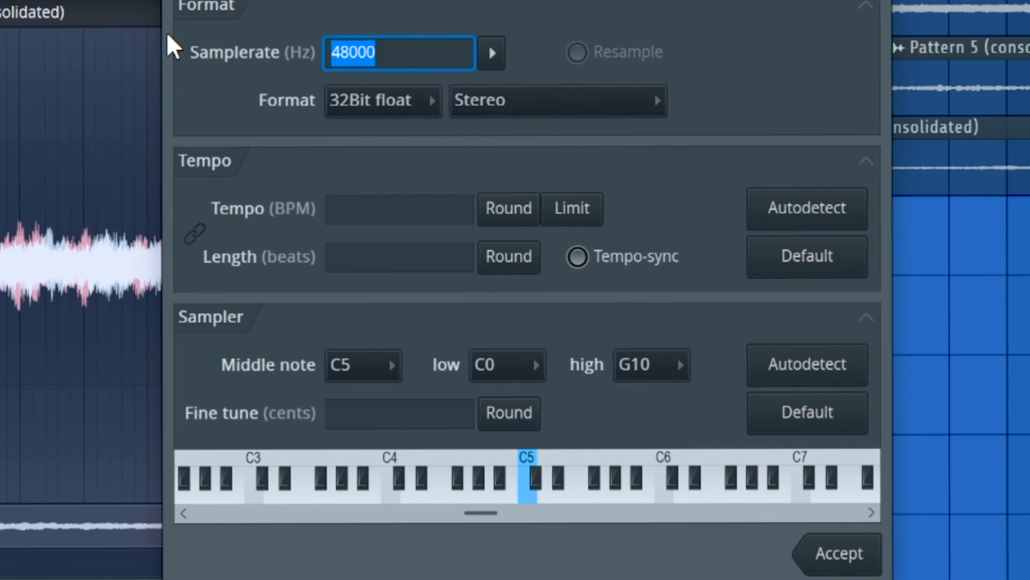
text(200)
key(BackSpace)
key(BackSpace)
key(BackSpace)
text(1900)
key(BackSpace)
key(BackSpace)
key(BackSpace)
text(000)
click(576, 57)
click(838, 555)
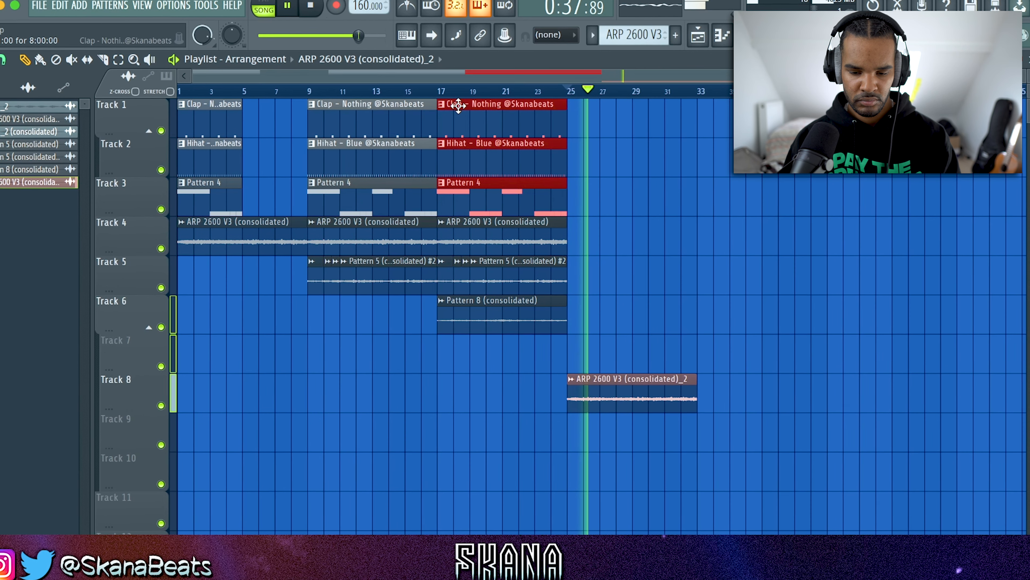
- Duplicate the selected clap, hi-hat and Pattern 4 clips twice, and repeat the ARP 2600 V3 (consolidated)_2 clip at bar 33
key(super+b)
key(super+b)
key(super+d)
super+click(651, 387)
key(super+b)
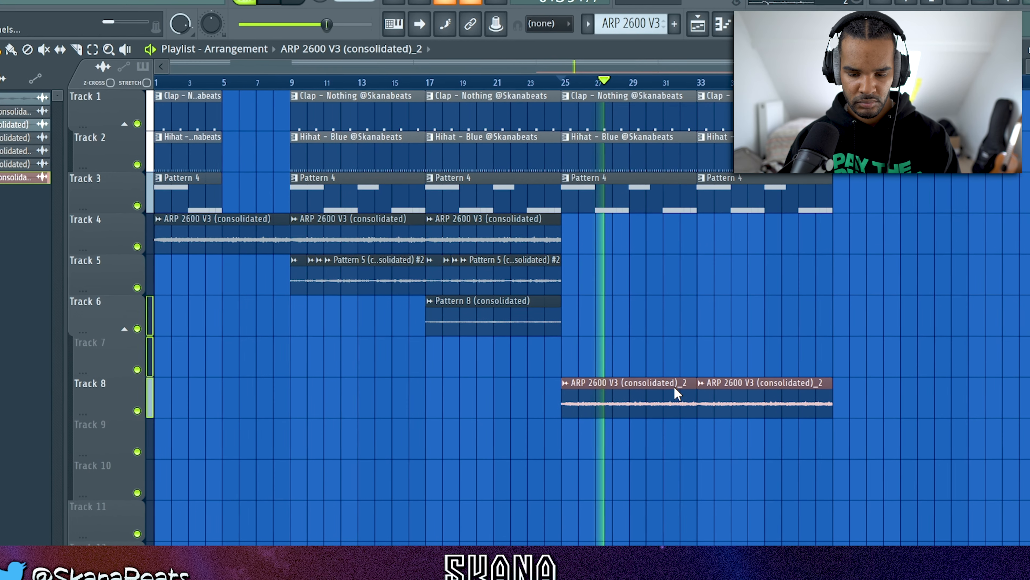
- Set the ARP 2600 V3 (consolidated)_2 clip to Stretch mode with Generic (bleeding) declicking
double_click(671, 391)
click(348, 161)
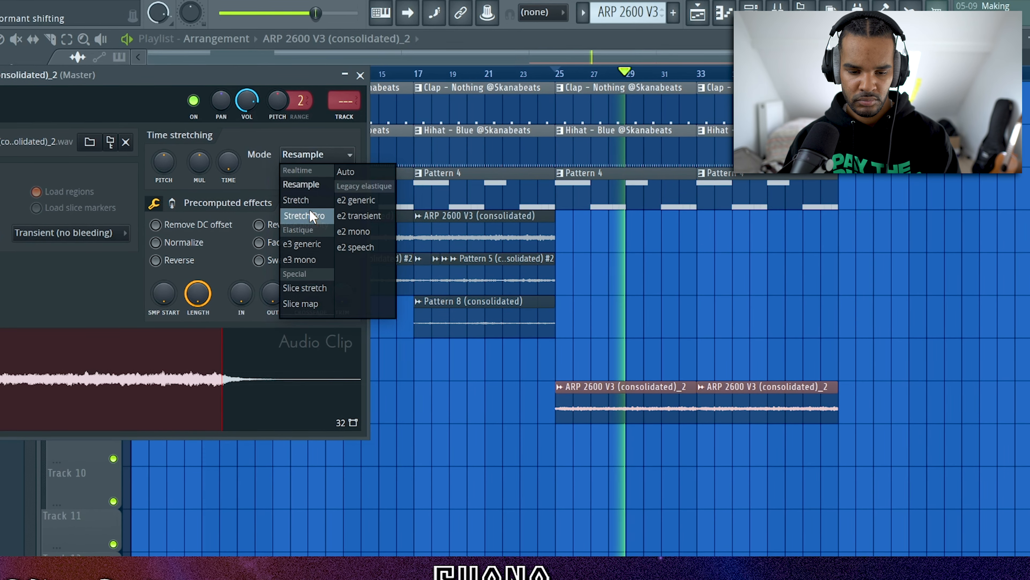
click(300, 201)
click(81, 233)
click(36, 298)
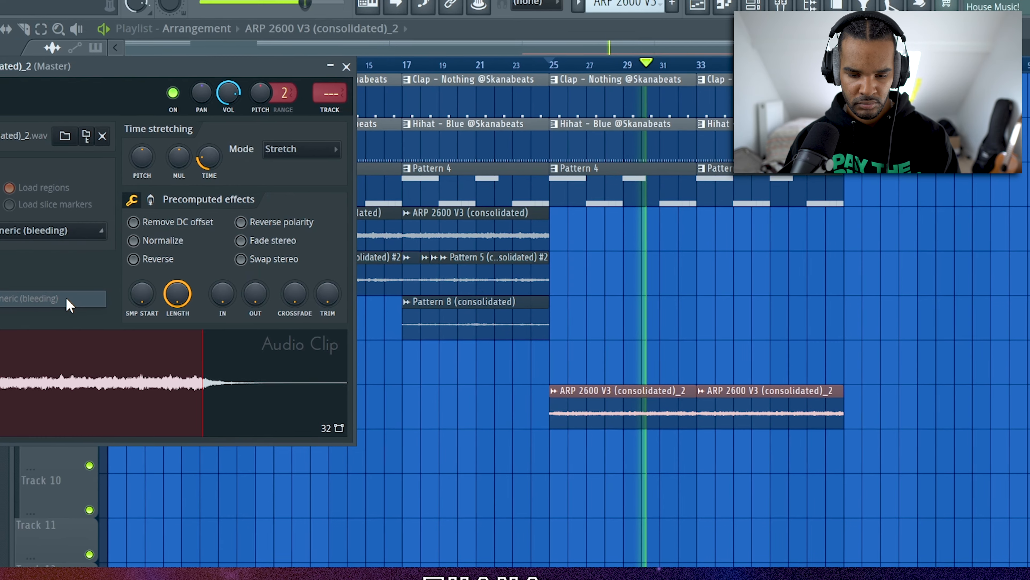
- Place a copy of the Pattern 8 (consolidated) clip on Track 6 starting at bar 33
click(478, 299)
click(714, 332)
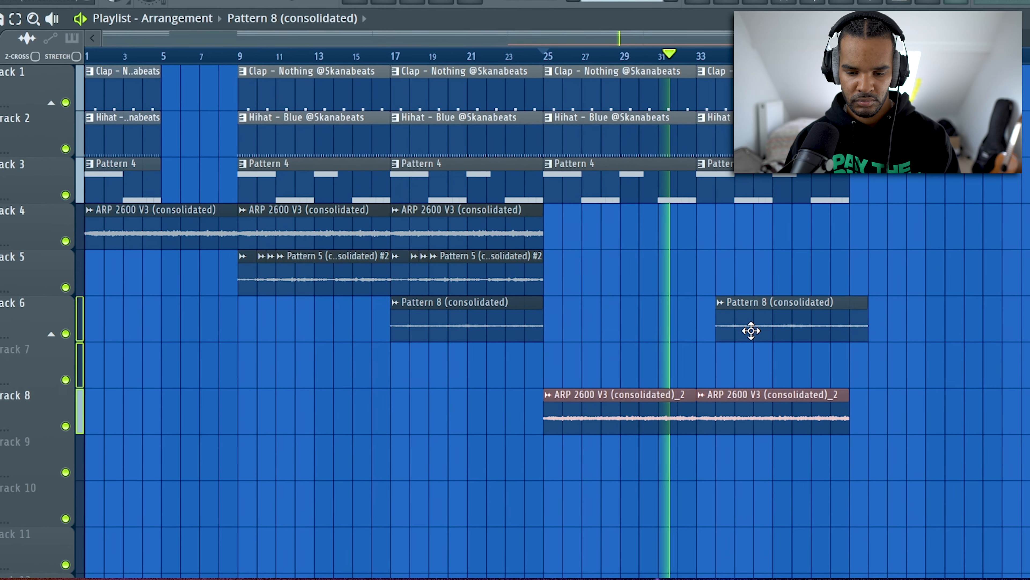
drag(777, 324, 763, 326)
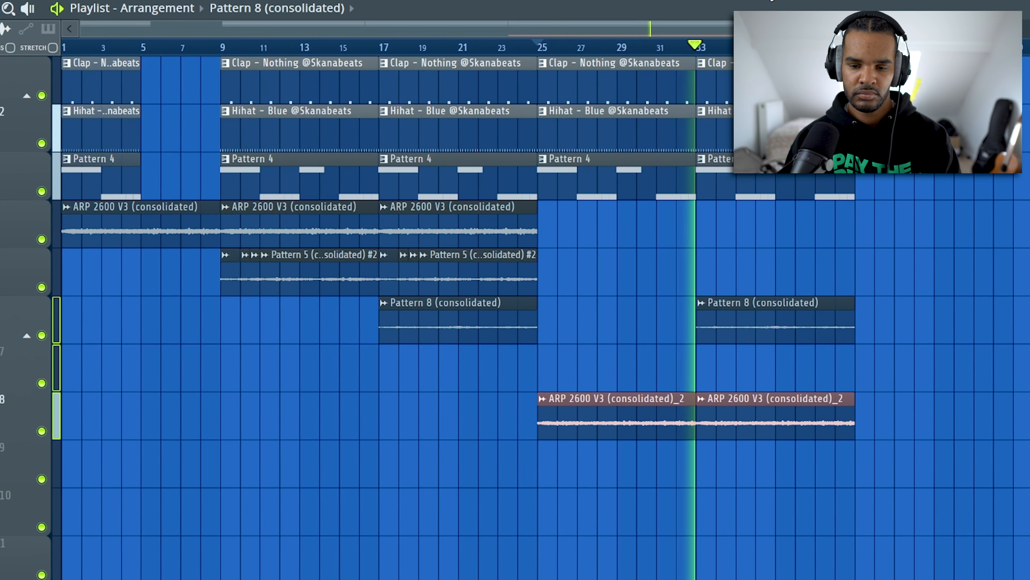
- Switch the channel rack from the audio clips to the Unsorted channel group
key(F6)
click(58, 78)
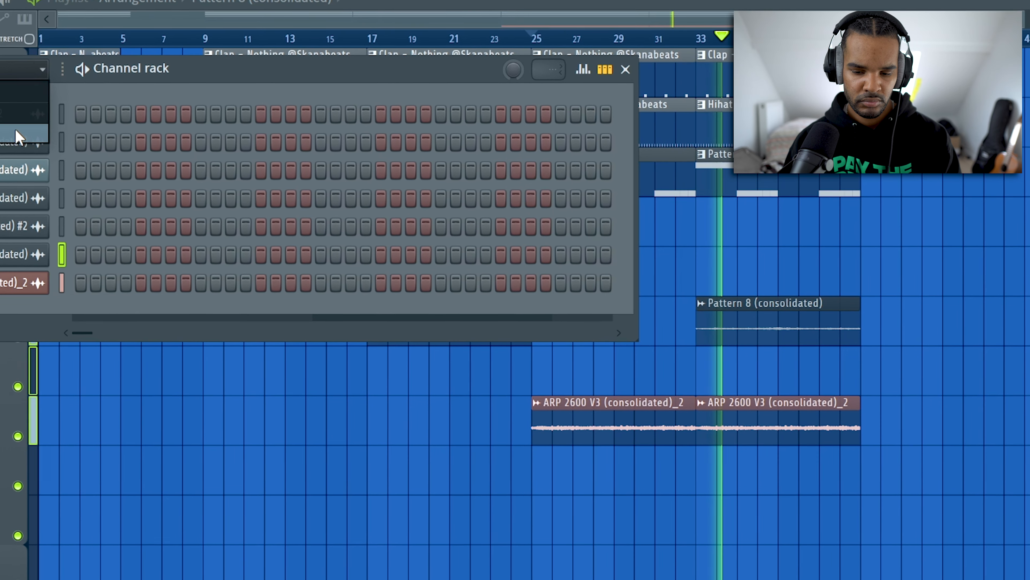
click(18, 135)
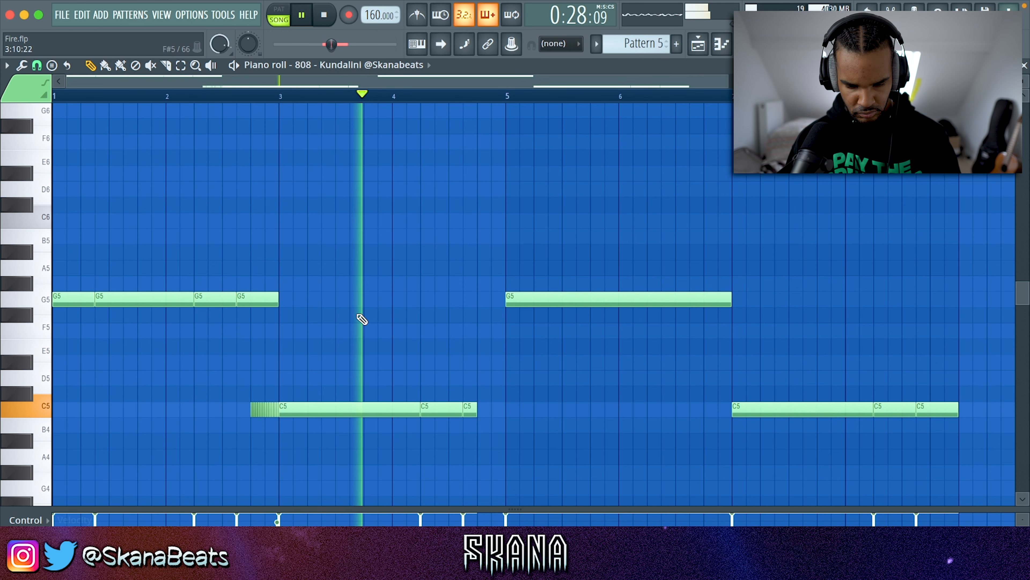
- In Pattern 5's 808 part, extend the last C5 note before bar 5 to the bar line and place two short C6 notes before bar 7
drag(477, 410, 507, 409)
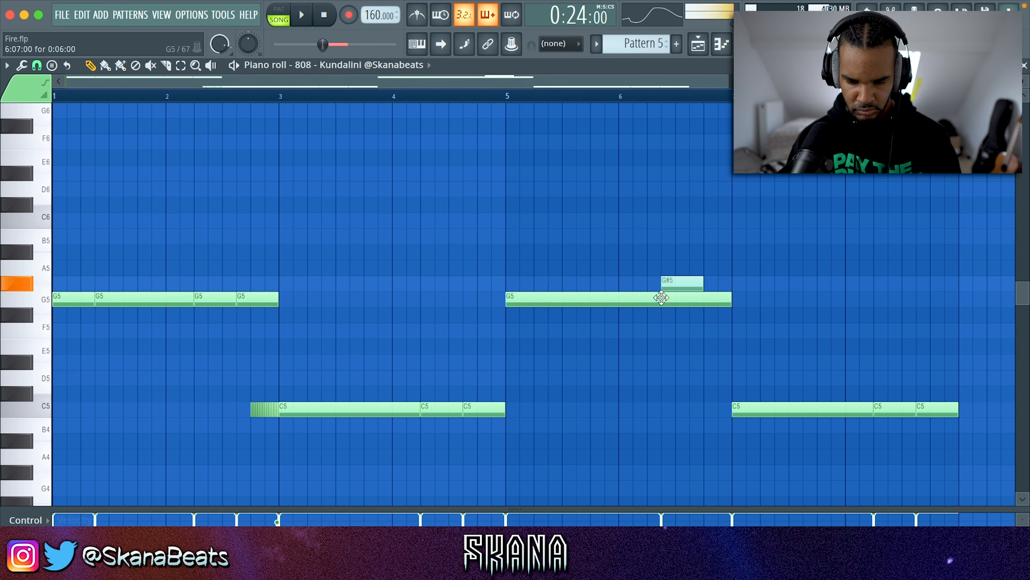
key(shift+Up)
key(space)
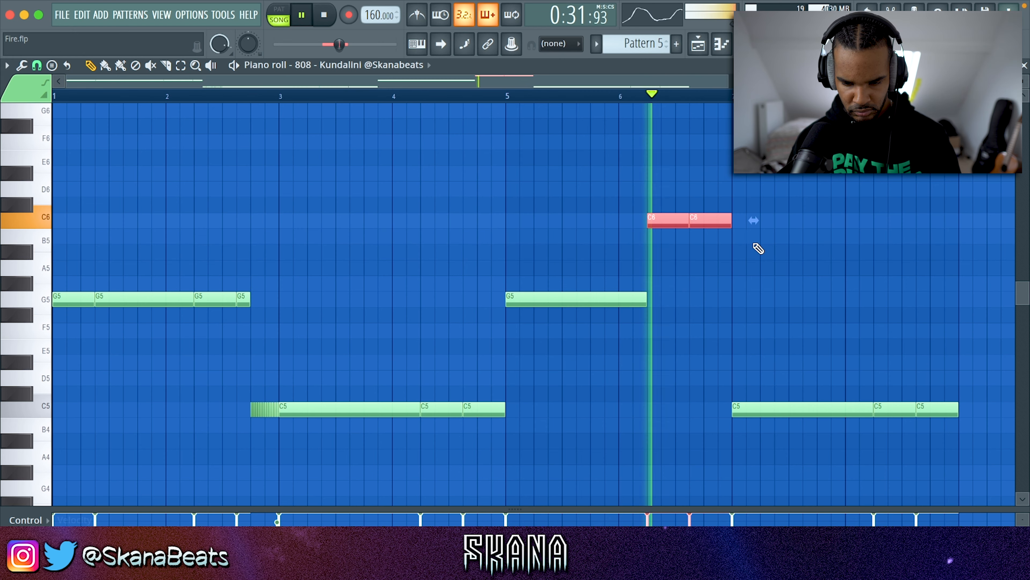
- Open Pattern 10's Snare - Water part in the piano roll and add a C#5 note in bar 4
super+click(503, 146)
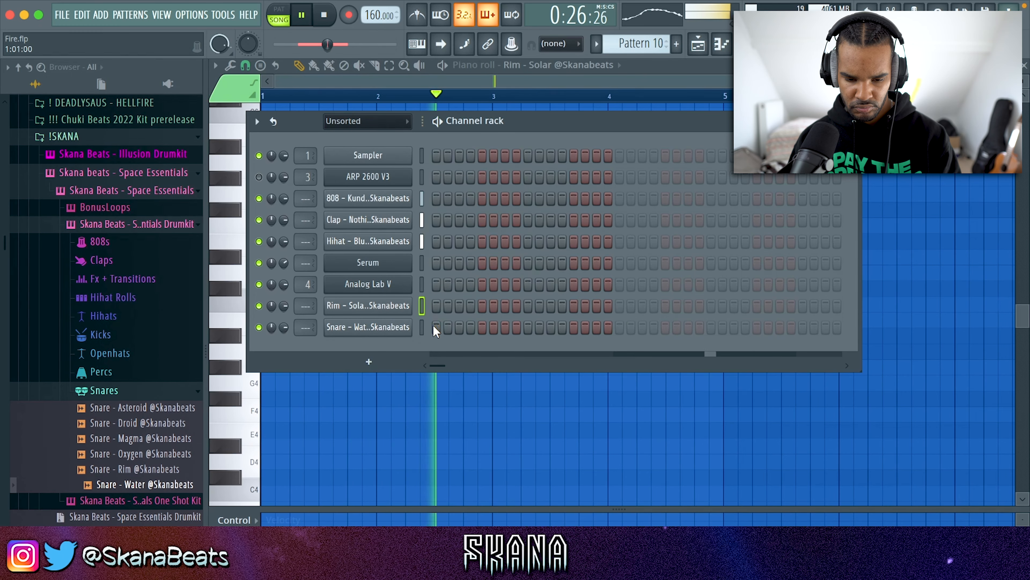
click(422, 327)
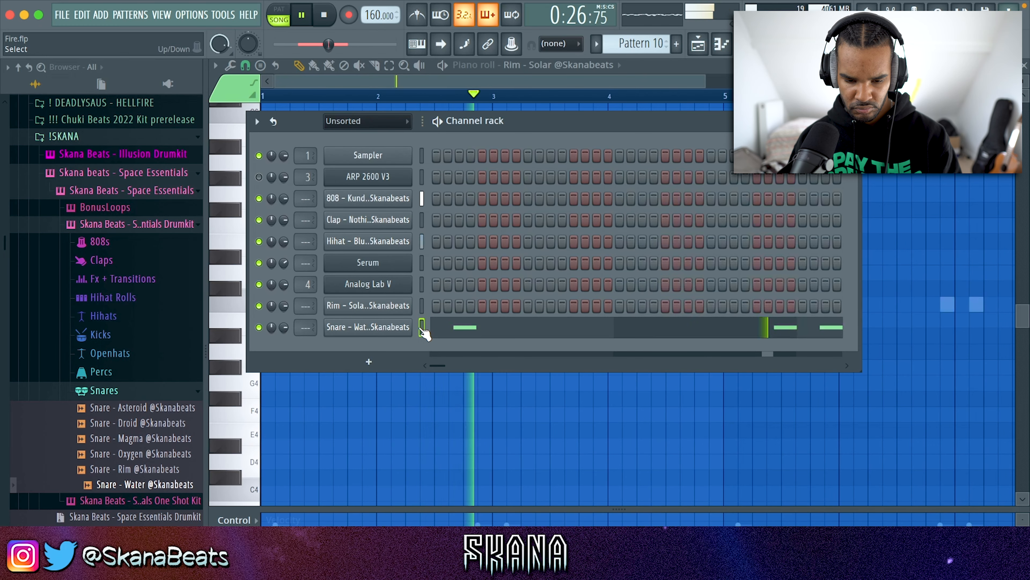
click(441, 331)
click(682, 289)
scroll(704, 304, down, 2)
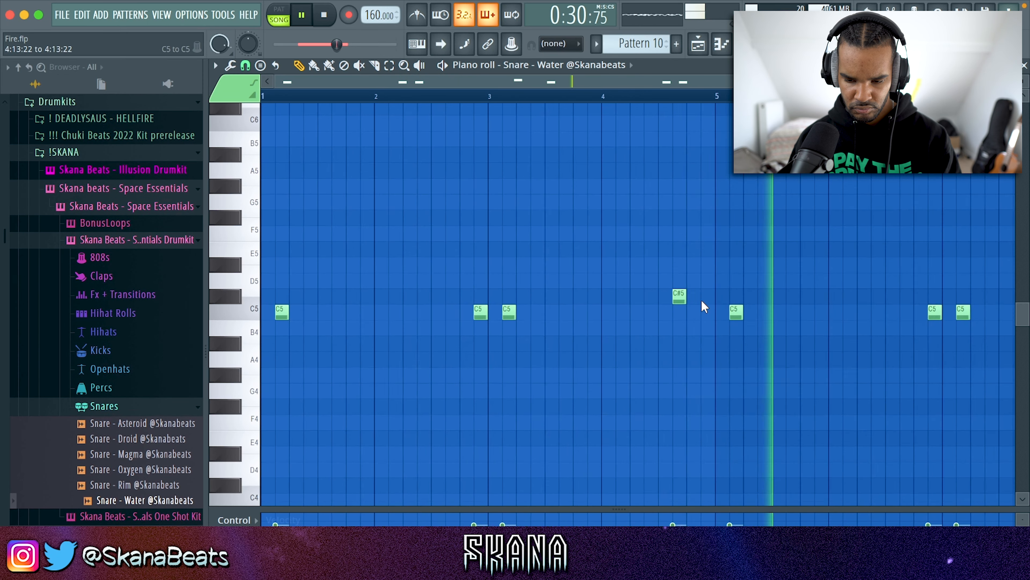
- Add two adjacent D5 notes followed by an F#4 note at the end of bar 8 in the snare part
scroll(908, 327, right, 3)
scroll(909, 327, down, 2)
scroll(941, 246, up, 2)
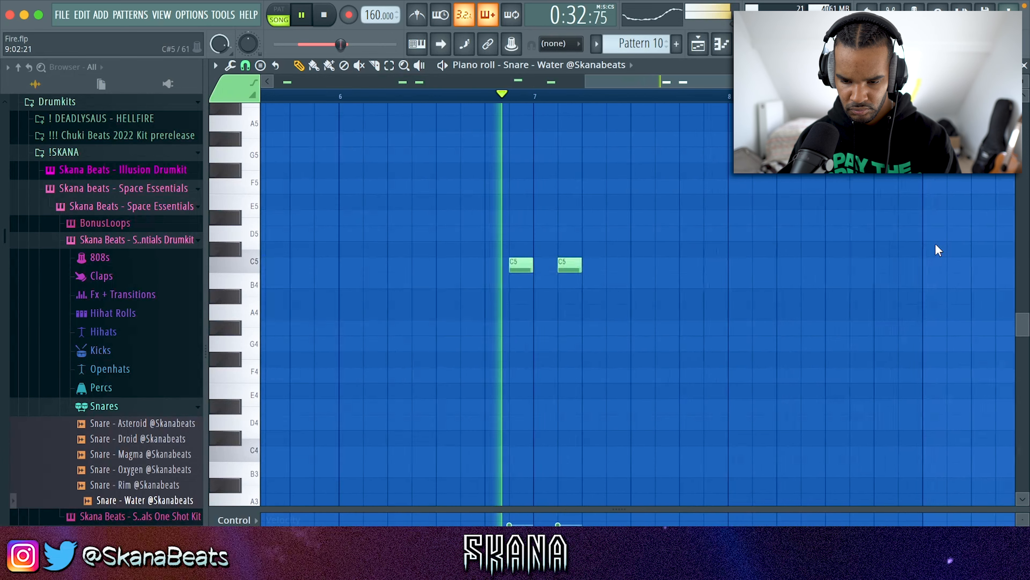
click(850, 234)
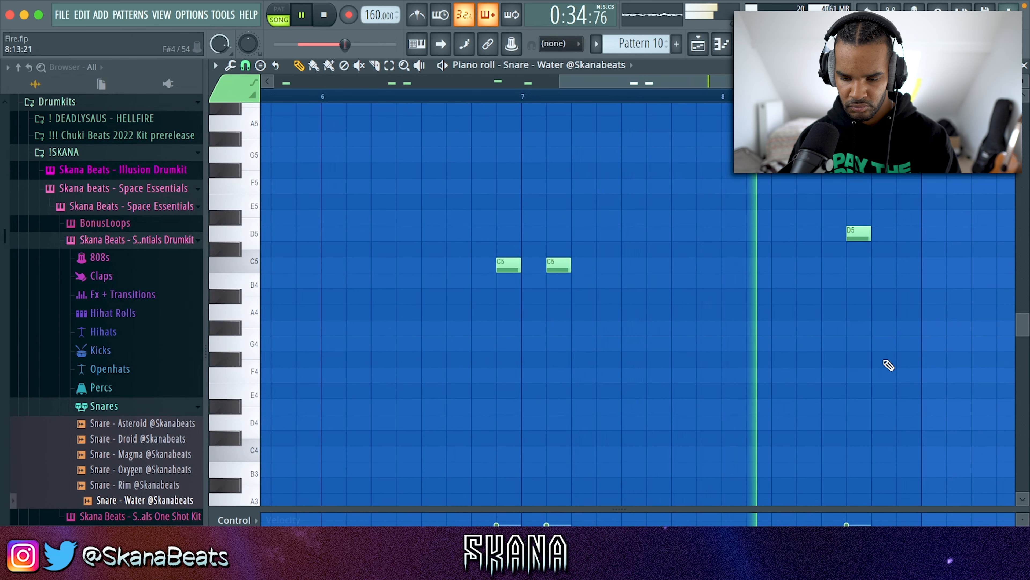
click(892, 360)
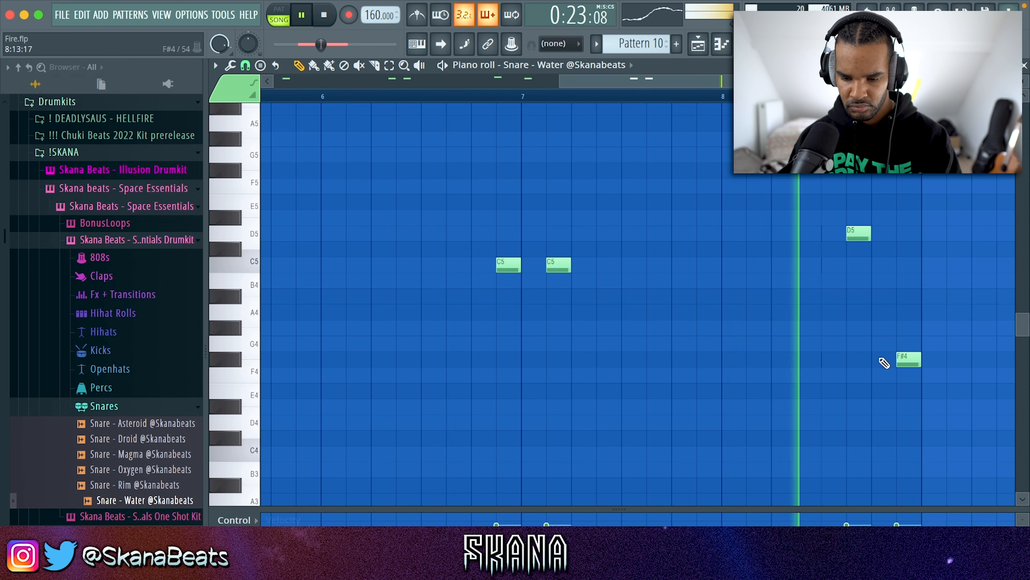
drag(878, 263, 874, 219)
- Chop the second D5 snare note in bar 8 into a short roll
scroll(880, 235, down, 5)
key(space)
key(space)
scroll(881, 234, left, 3)
scroll(921, 258, down, 4)
scroll(963, 266, up, 3)
key(alt+u)
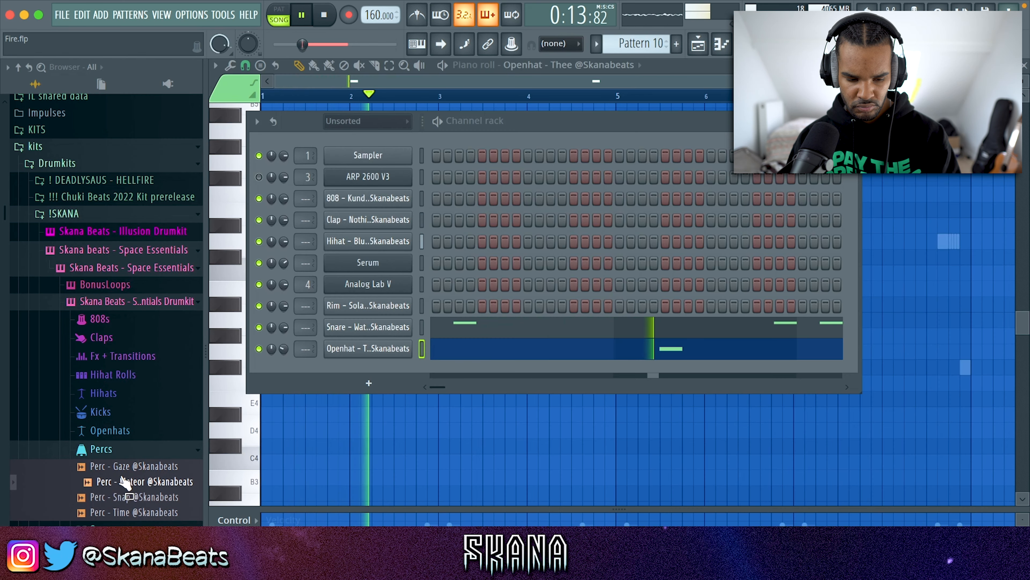
- Add the Perc - Meteor sample as a new channel, place a hit on step 11 and open its piano roll
drag(273, 454, 406, 379)
click(550, 370)
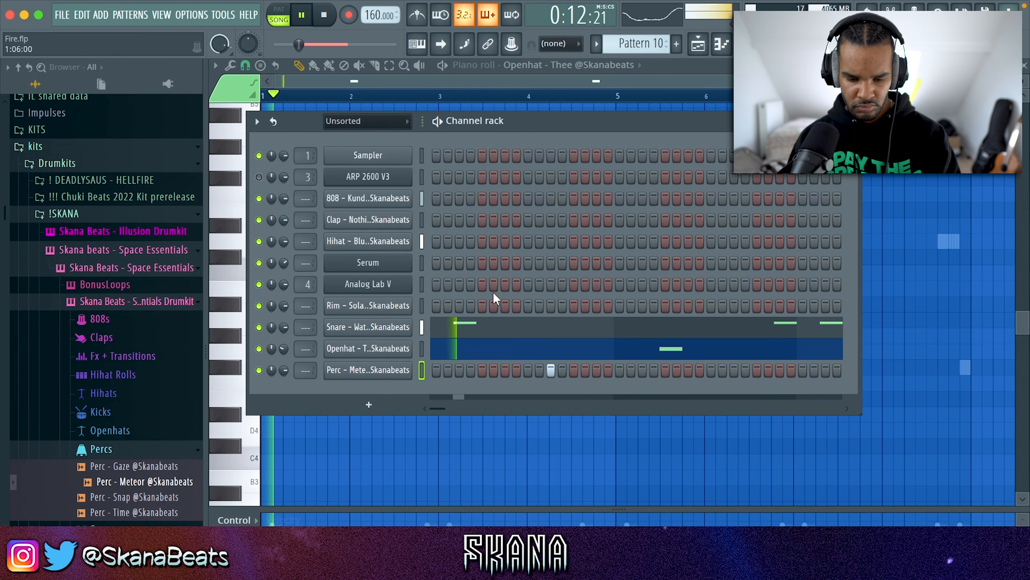
right_click(408, 368)
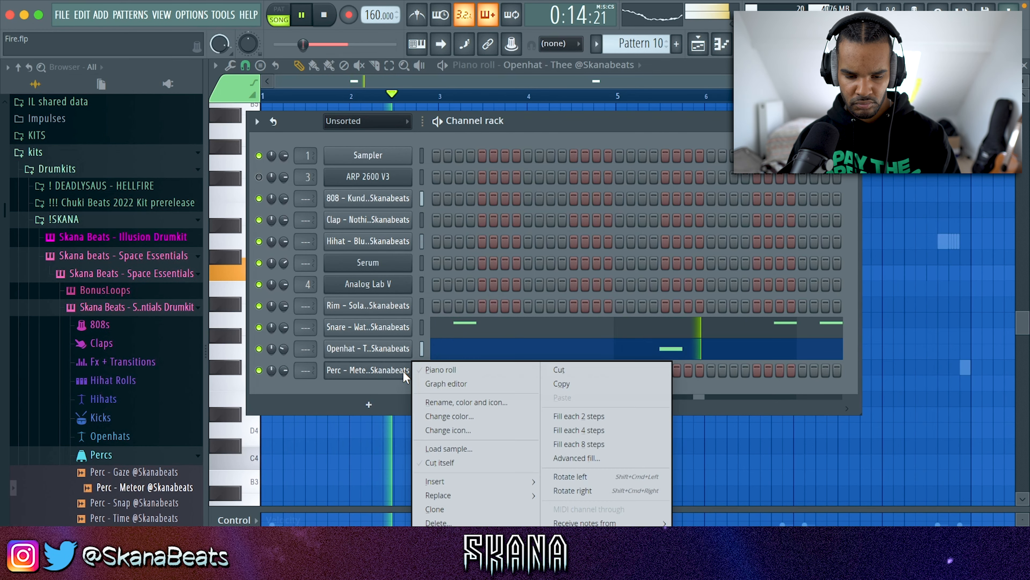
click(438, 369)
- Duplicate the first two bars of the Perc - Meteor part three times to fill eight bars
drag(444, 96, 200, 111)
key(ctrl+b)
key(ctrl+b)
key(ctrl+b)
key(ctrl+d)
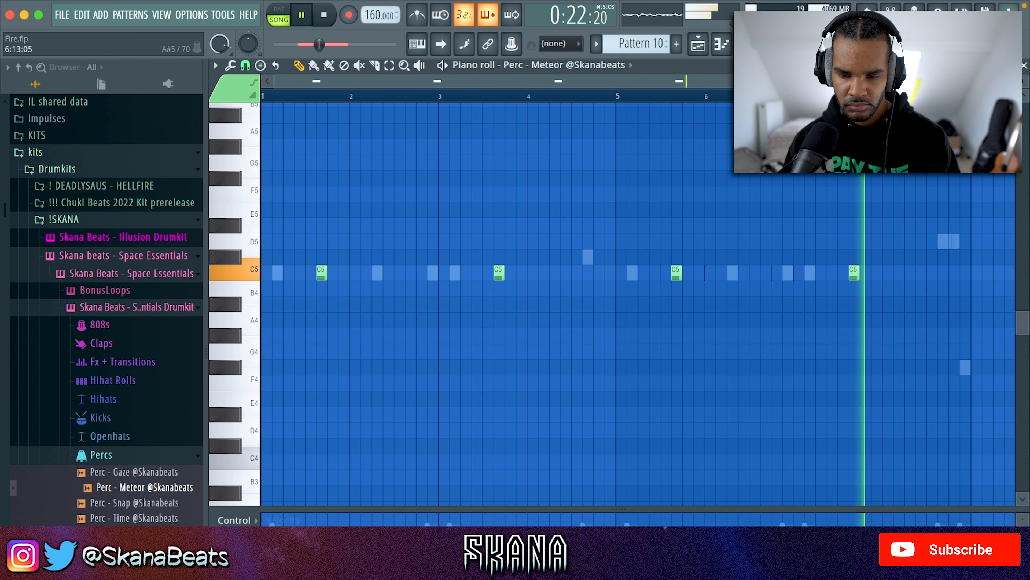
- Delete the Perc - Meteor notes in bars 1 and 5, keeping those in bars 3 and 7
click(745, 44)
click(894, 200)
drag(886, 223, 909, 169)
key(Delete)
drag(378, 270, 276, 269)
key(Delete)
drag(759, 248, 904, 273)
drag(746, 236, 670, 311)
key(Delete)
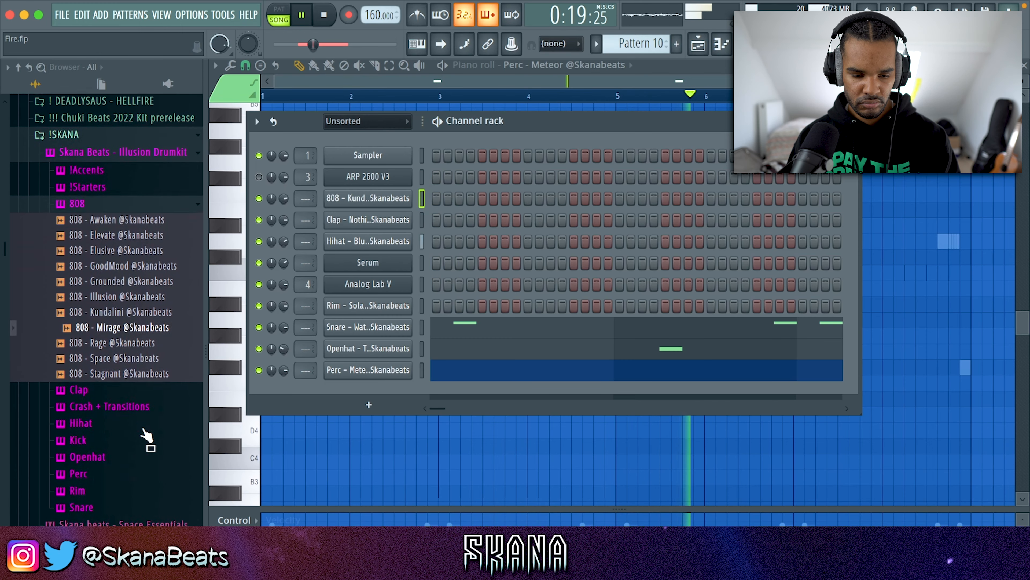
drag(122, 319, 148, 335)
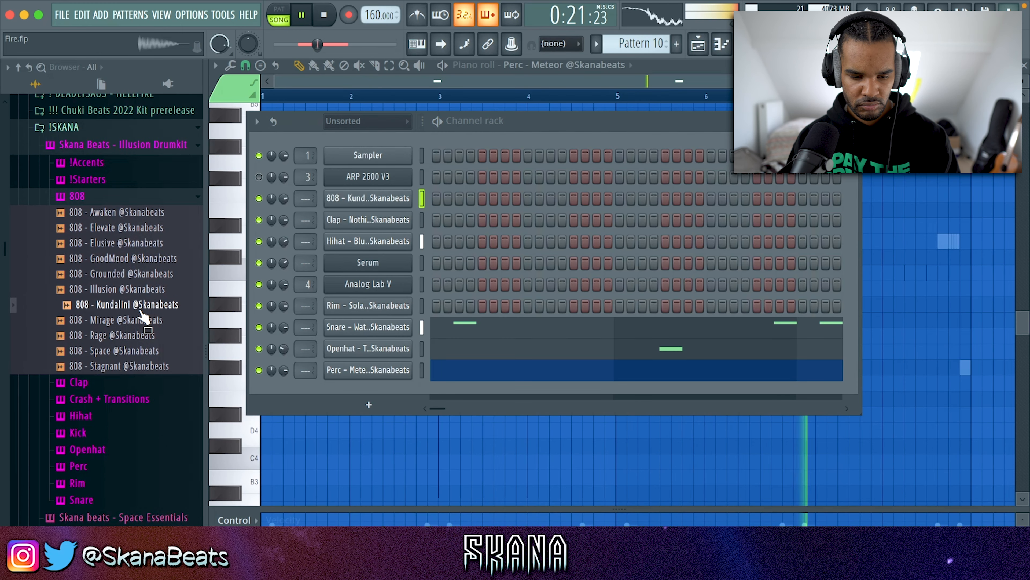
middle_click(133, 296)
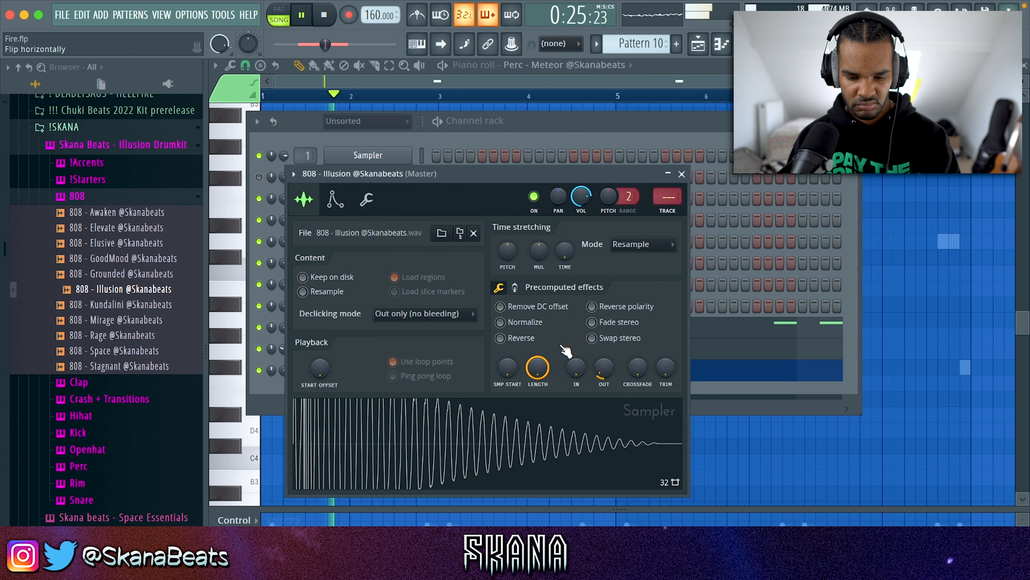
click(514, 288)
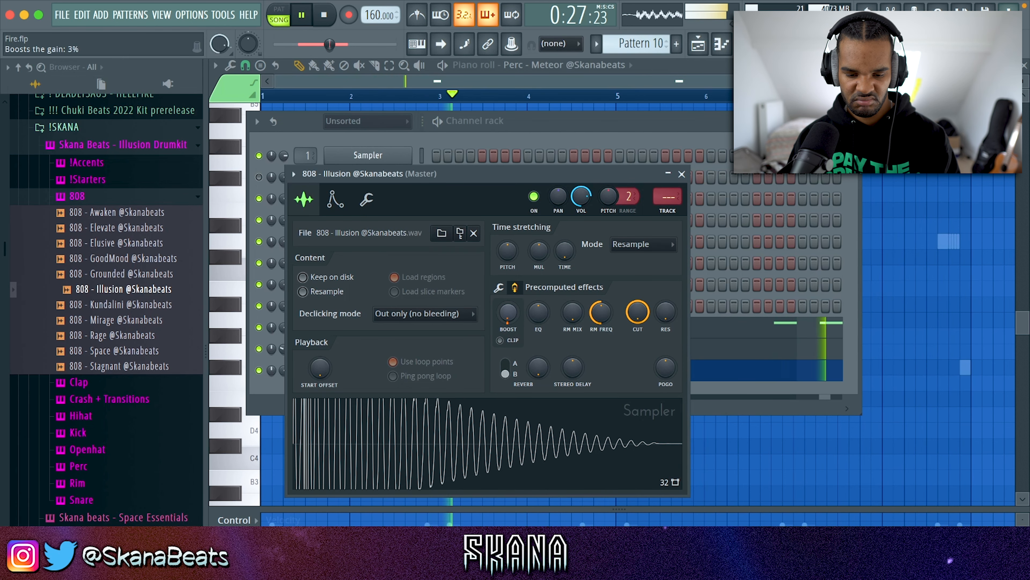
drag(508, 313, 508, 314)
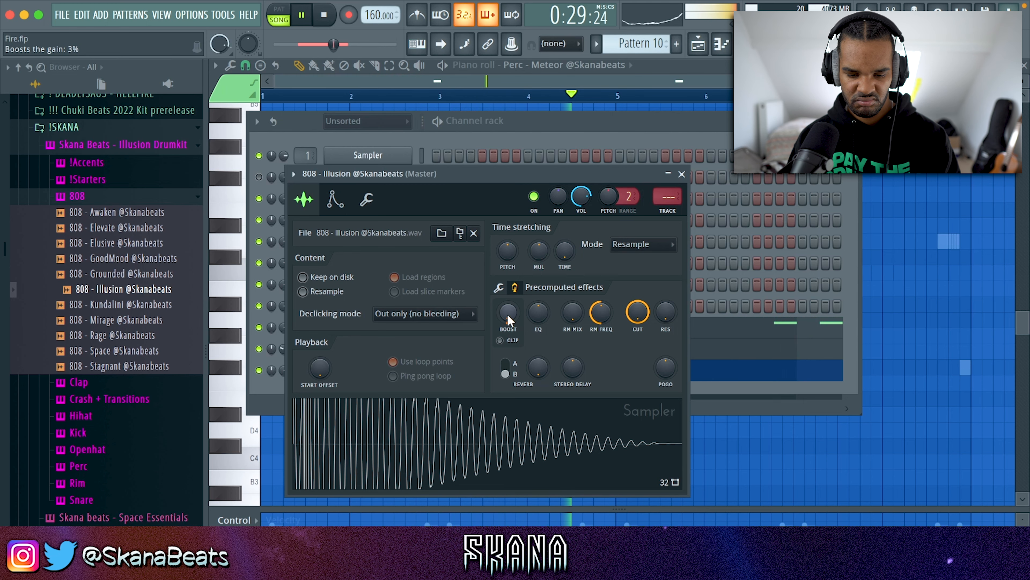
click(499, 288)
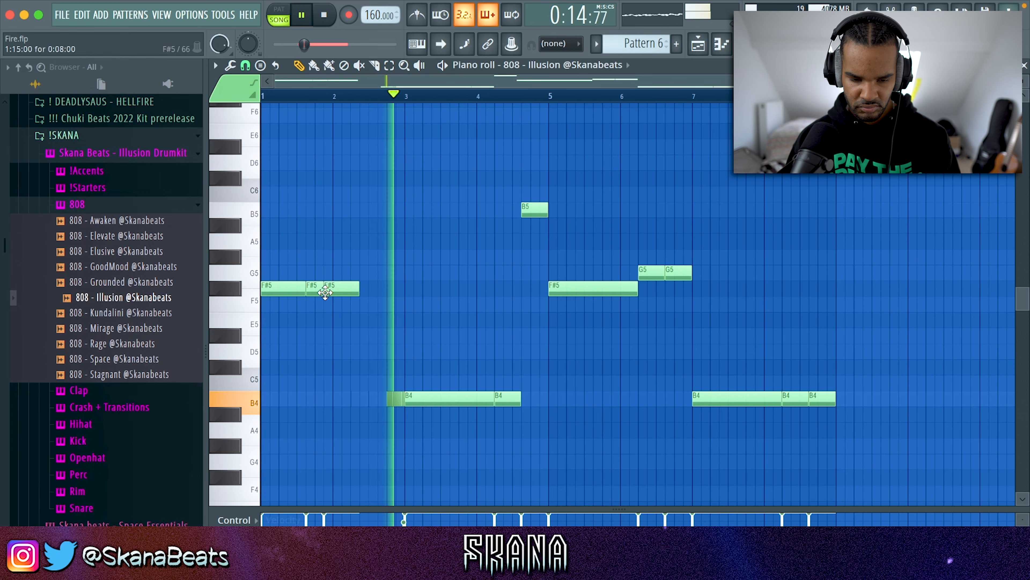
- In Pattern 6's 808 part, lower the short second F#5 note to F#4 and split the long F#5 note in bar 5
ctrl+click(315, 289)
key(ctrl+Down)
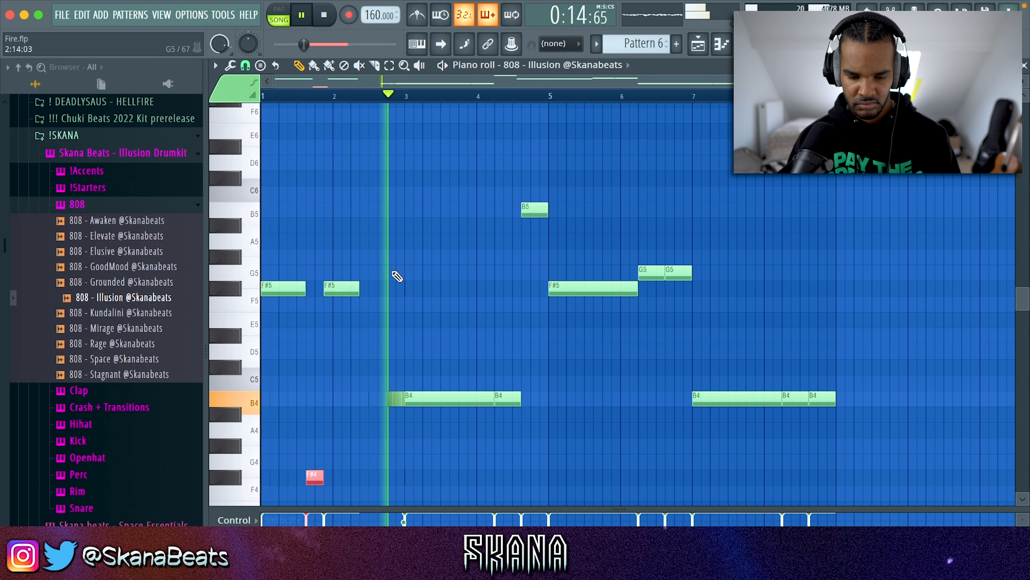
click(603, 261)
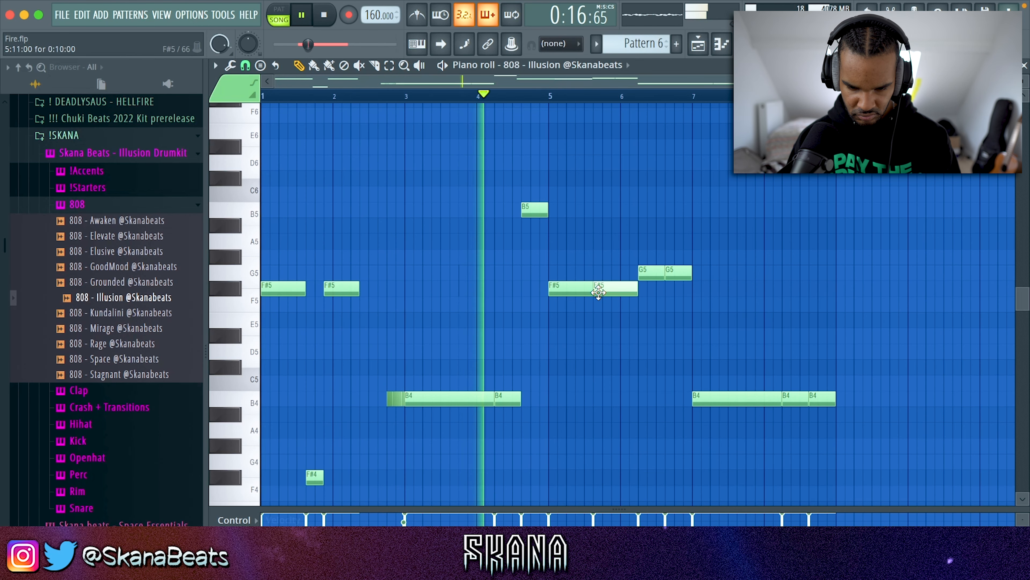
drag(591, 289, 608, 291)
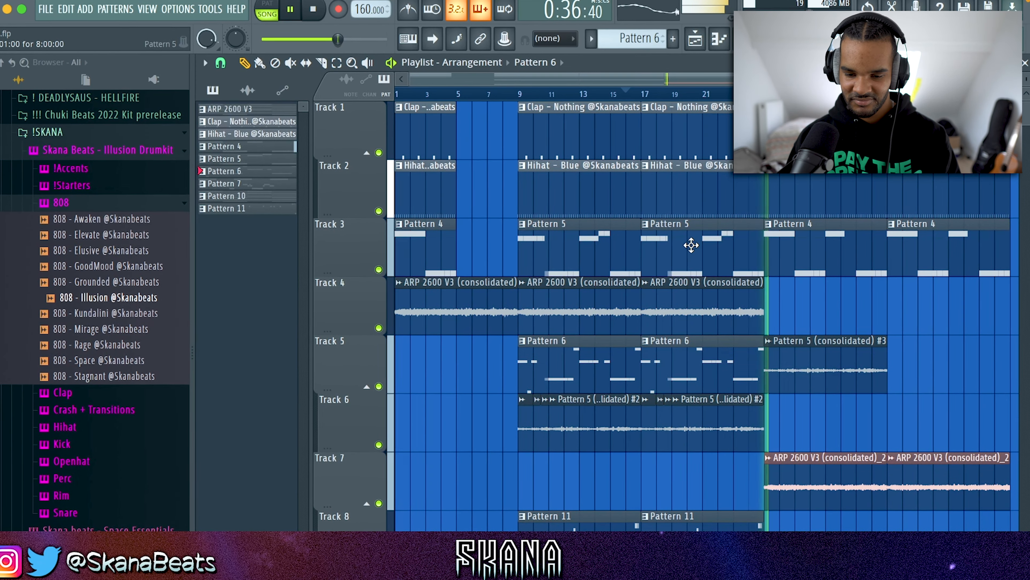
- On Track 3, replace the Pattern 4 clip at bar 33 with Pattern 5 and delete the Pattern 5 clip at bar 17
scroll(691, 245, down, 3)
click(573, 255)
right_click(703, 249)
click(701, 250)
right_click(541, 259)
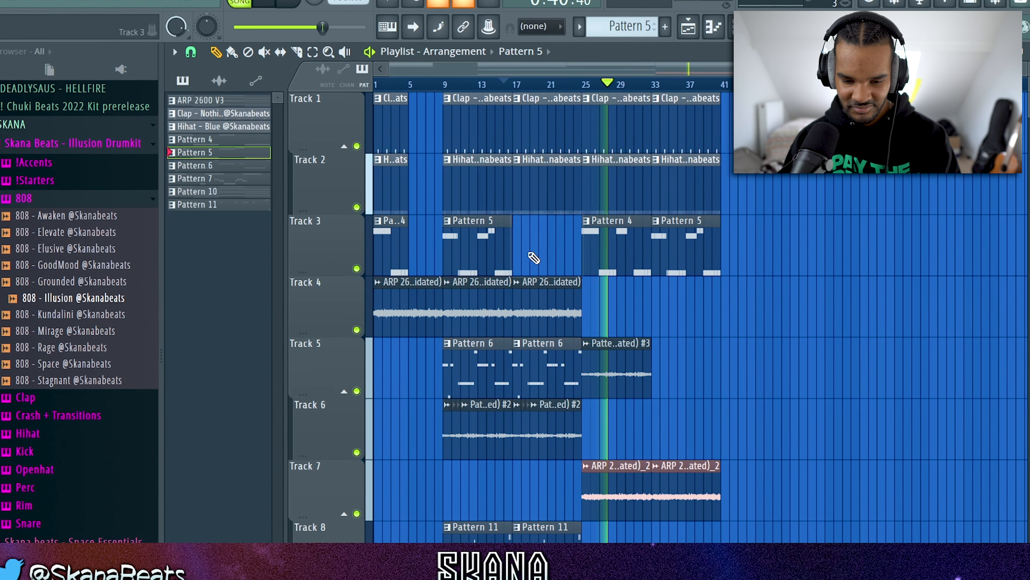
- Replace Track 3's opening Pattern 4 clip with the Pattern 5 clip from bar 9, shortened to four bars
right_click(401, 253)
drag(467, 250, 298, 247)
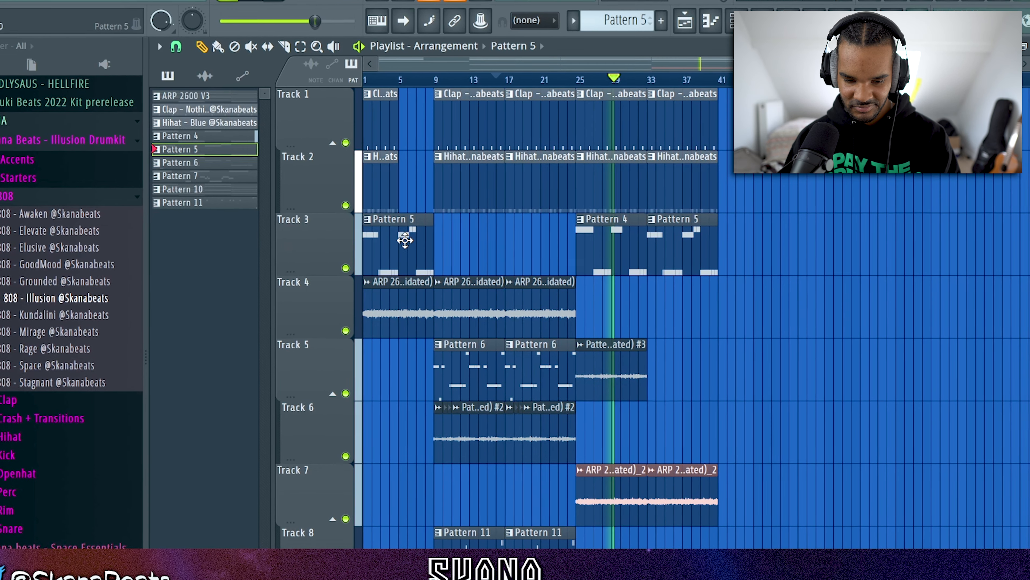
drag(431, 235, 385, 232)
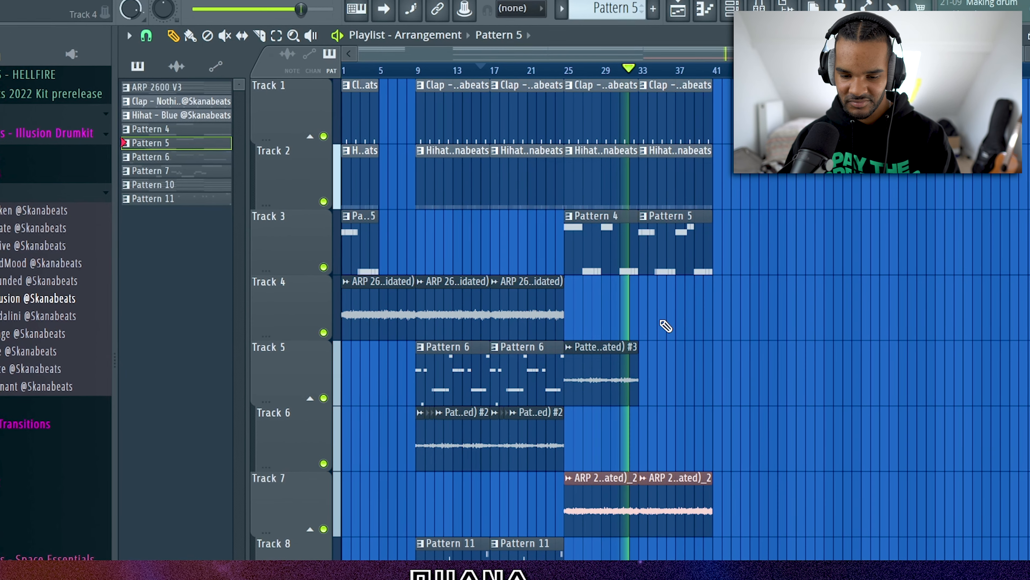
- Duplicate the Pattern 5 (consolidated) #3 clip on Track 5 so the copy starts at bar 33
ctrl+click(602, 370)
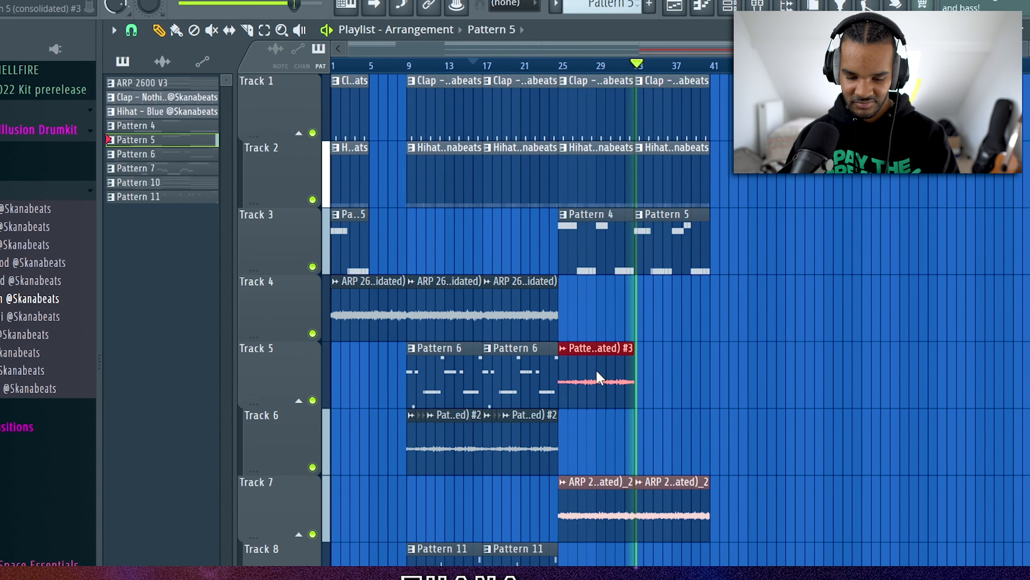
key(ctrl+b)
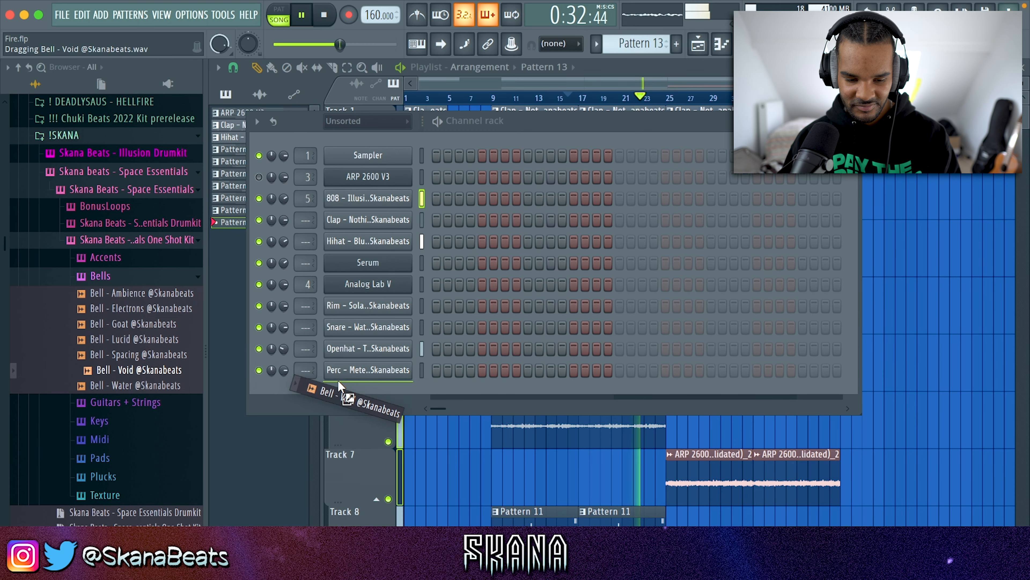
- Paste the chord notes into Pattern 13's new Bell - Void channel and enable its volume envelope with a 48% hold time
click(421, 391)
key(ctrl+v)
click(390, 392)
click(391, 255)
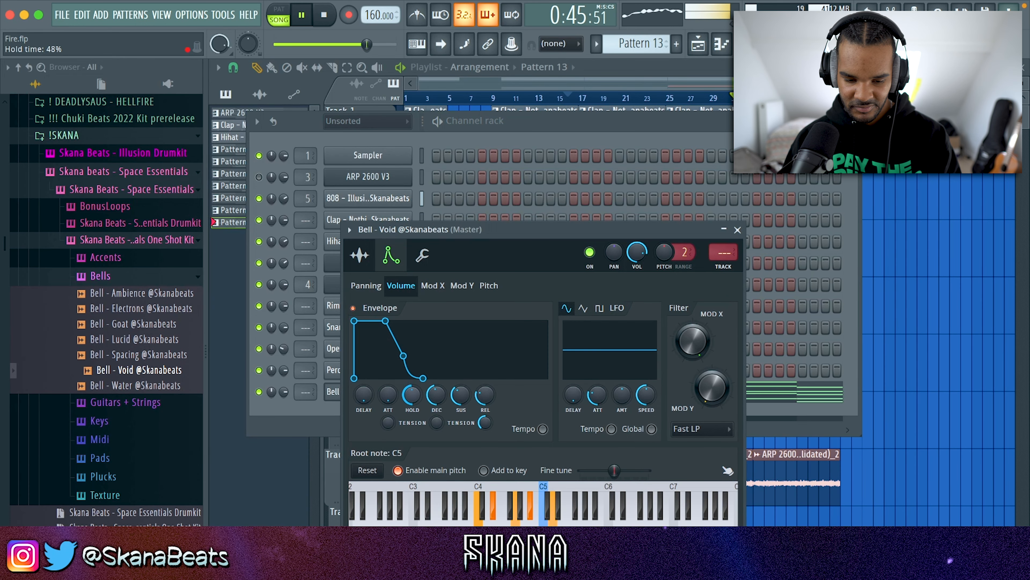
click(340, 393)
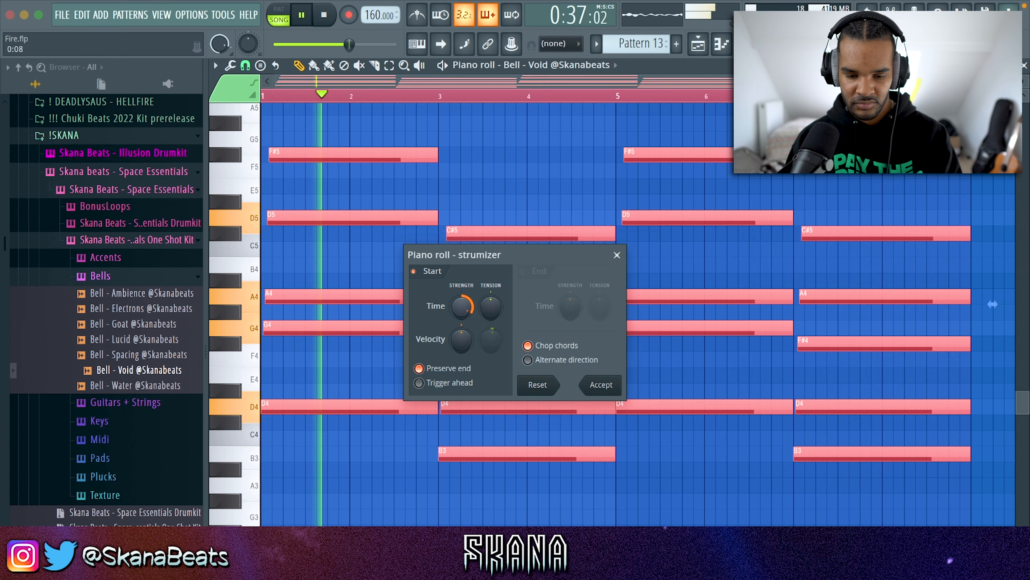
- Strum the Bell - Void chords with Strumizer using Chop chords and Preserve end, adjusting the start time strength and tension
drag(465, 309, 465, 308)
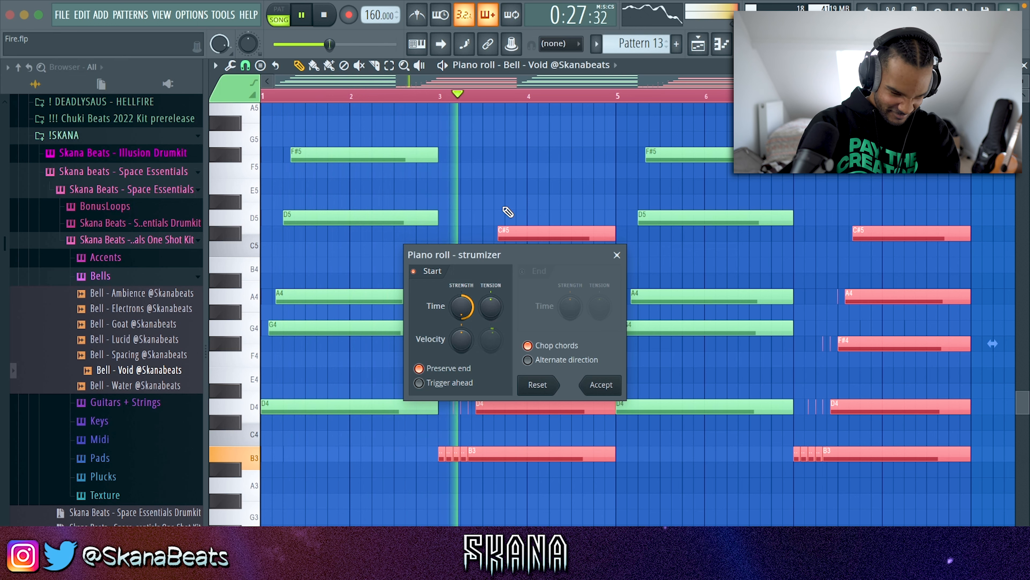
drag(490, 306, 491, 290)
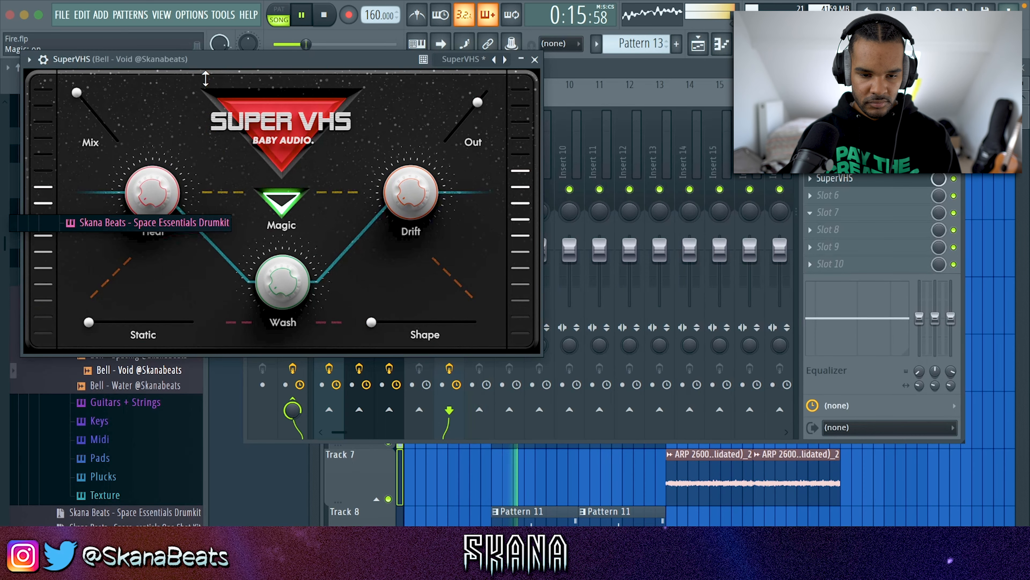
- Load Gross Beat into slot 7 of the Bell - Void mixer track and choose its Sidechain volume preset
drag(207, 61, 320, 59)
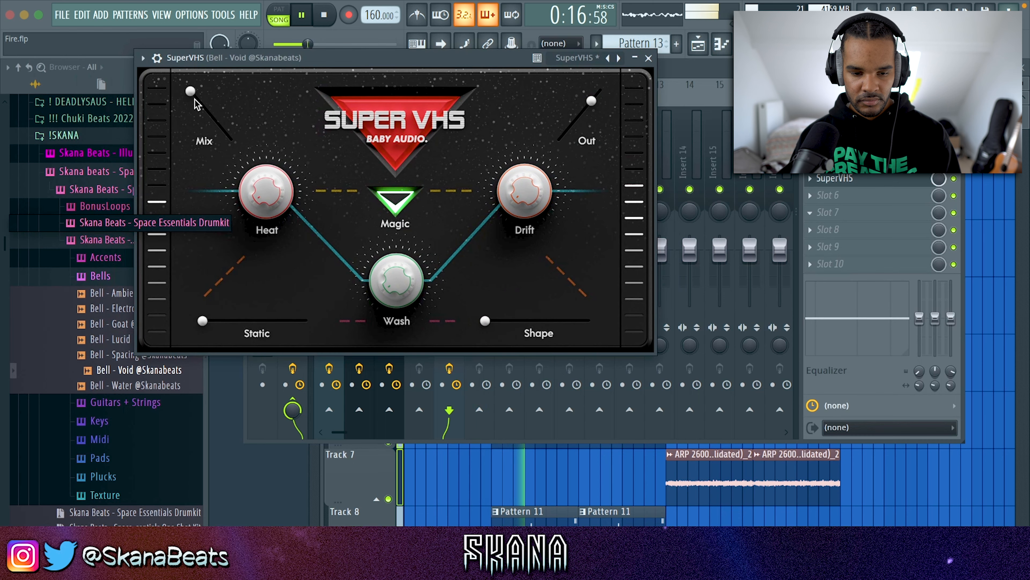
click(648, 58)
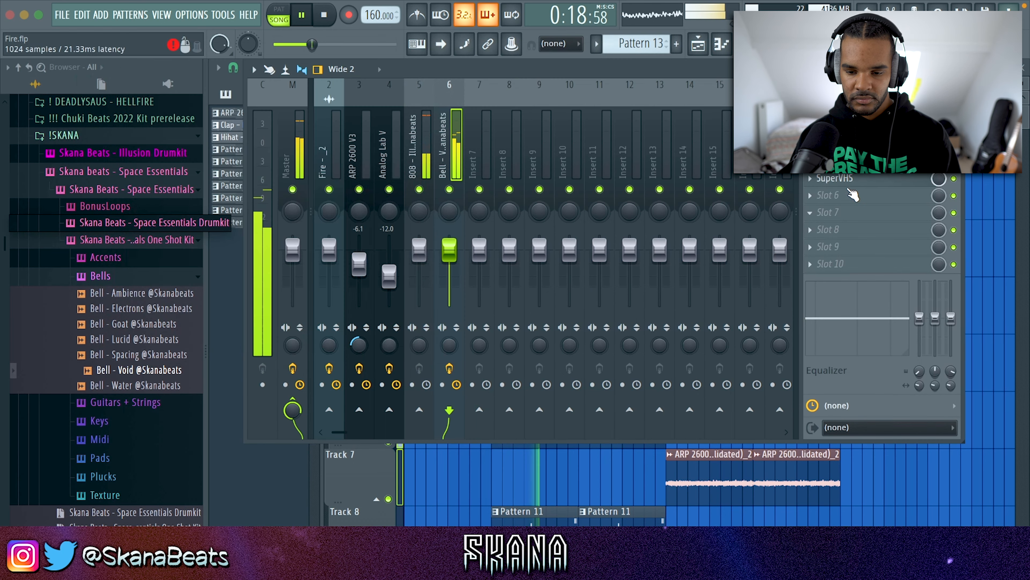
click(828, 212)
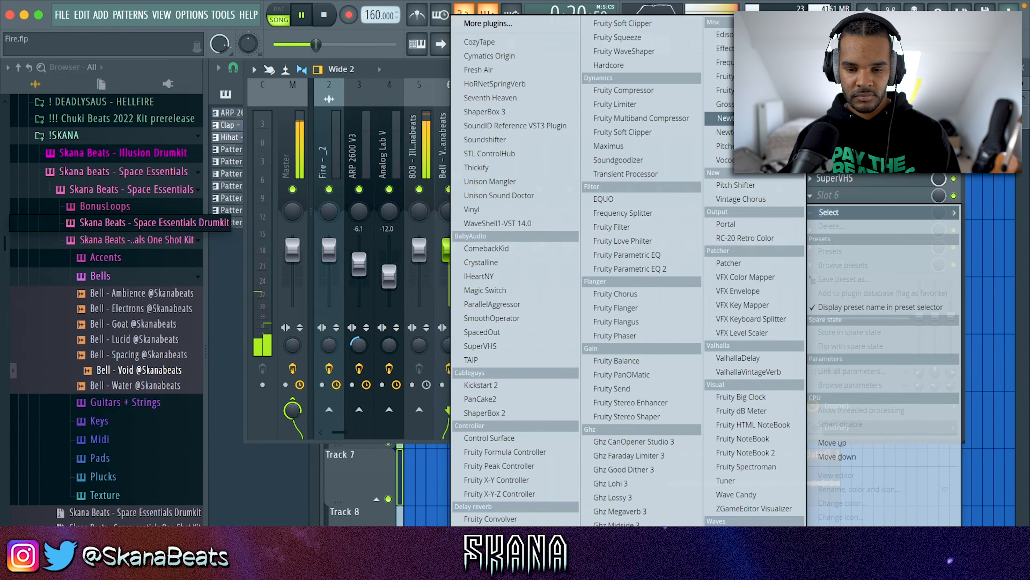
click(746, 104)
drag(547, 159, 526, 37)
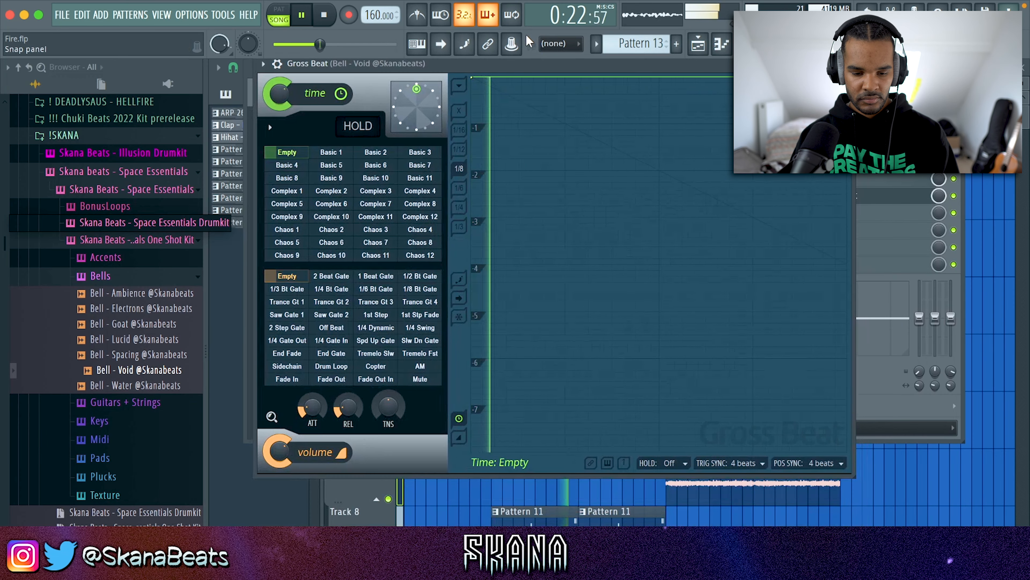
click(287, 366)
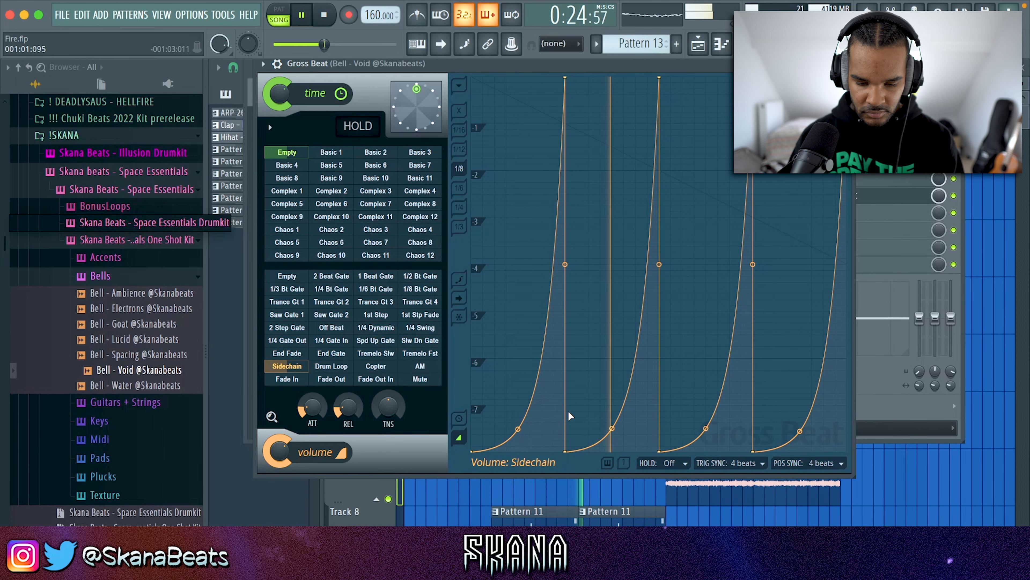
- Straighten the four curves of the Sidechain volume envelope and raise the second and fourth ramps' start points to half level
right_click(518, 429)
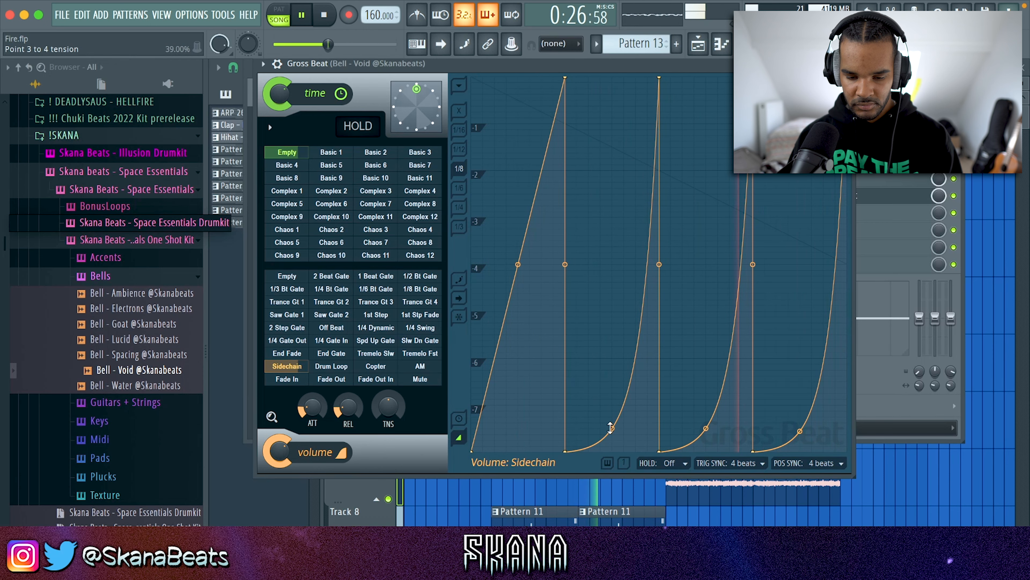
right_click(612, 428)
right_click(706, 428)
right_click(799, 431)
drag(753, 450, 751, 265)
drag(566, 450, 564, 265)
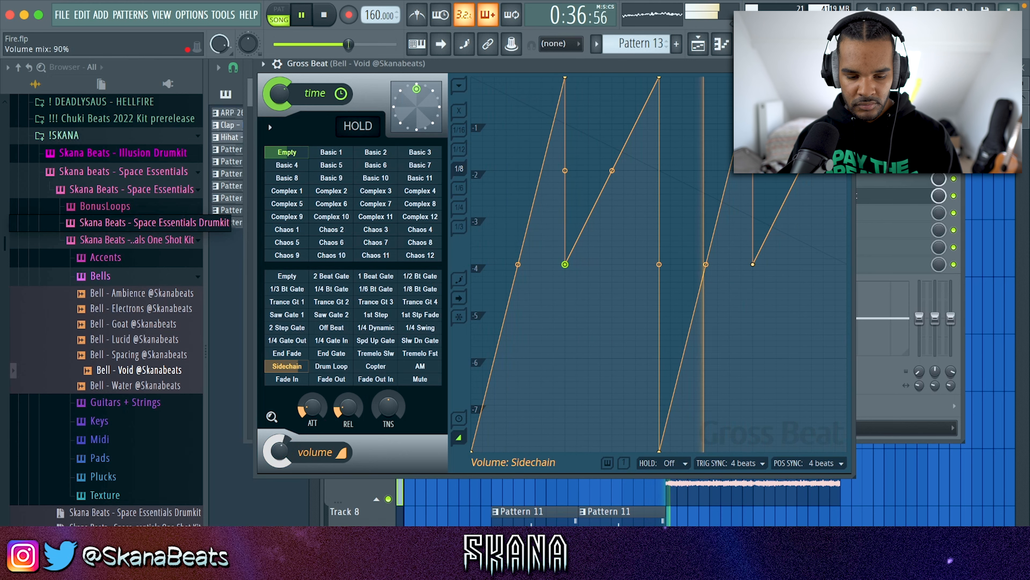
- Close Gross Beat and adjust the time-stretching pitch shift of the Texture - Stars audio clip
key(Escape)
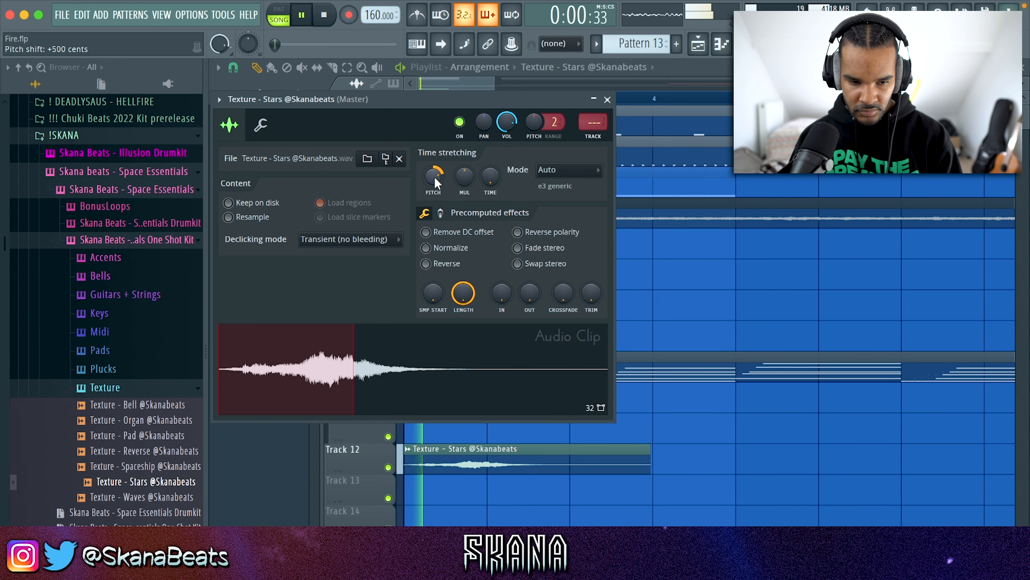
scroll(518, 493, down, 3)
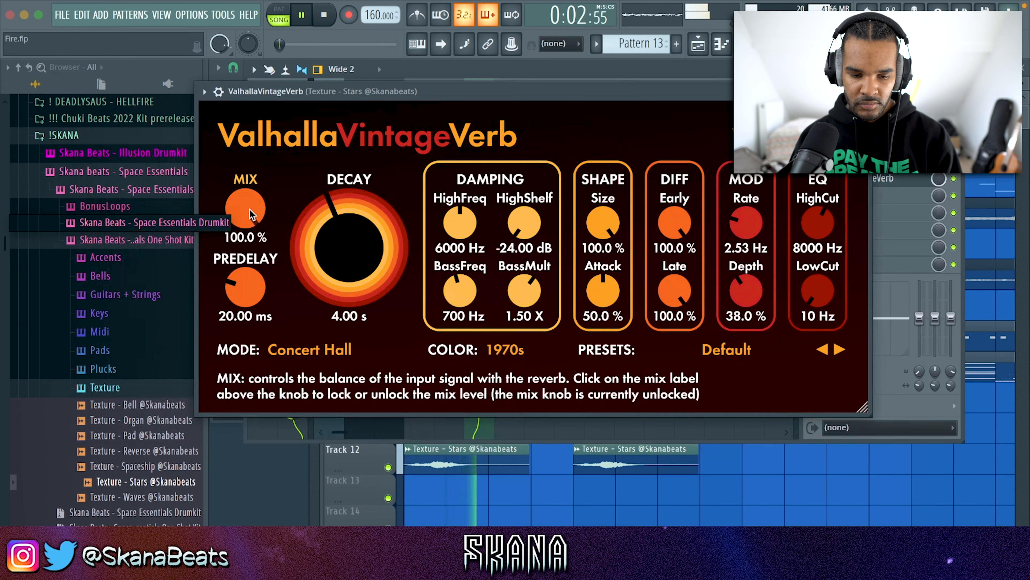
- Set ValhallaVintageVerb on the Texture - Stars track to an 88.1% mix in Sanctuary mode and raise its EQ LowCut
drag(250, 215, 250, 227)
click(309, 349)
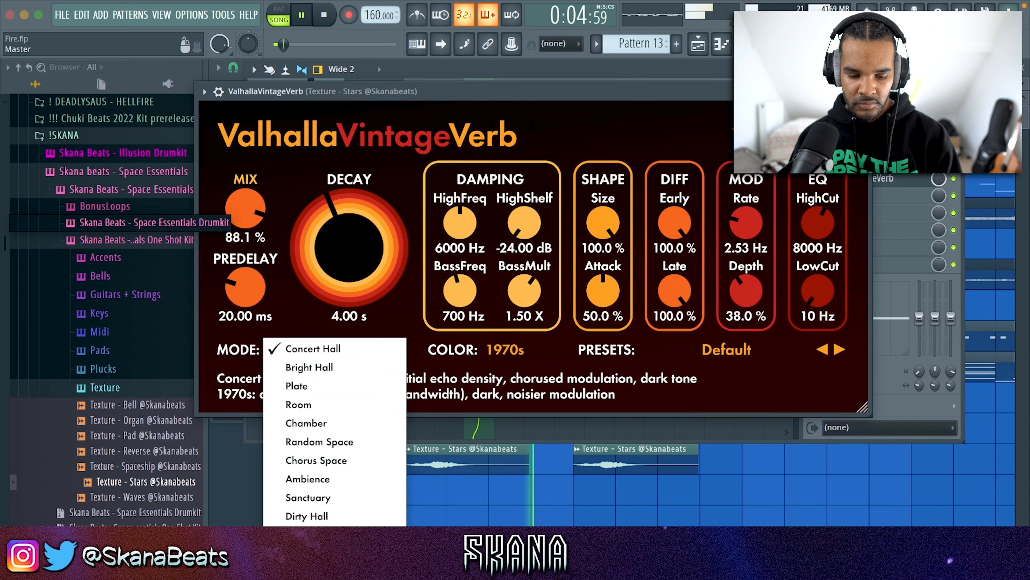
click(308, 497)
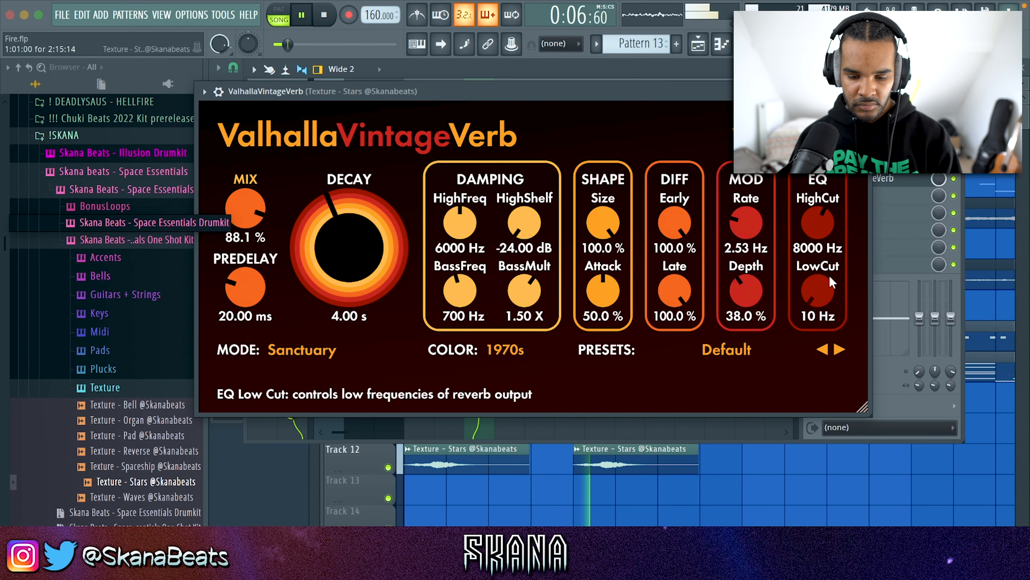
drag(817, 290, 831, 217)
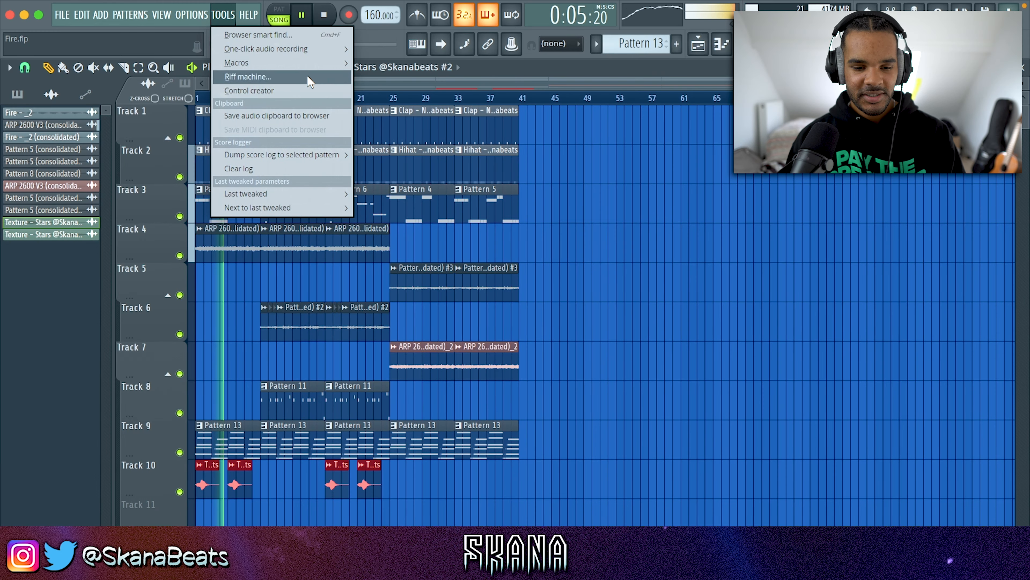
- Run the macro that switches smart disable for all plugins
mouse_move(244, 62)
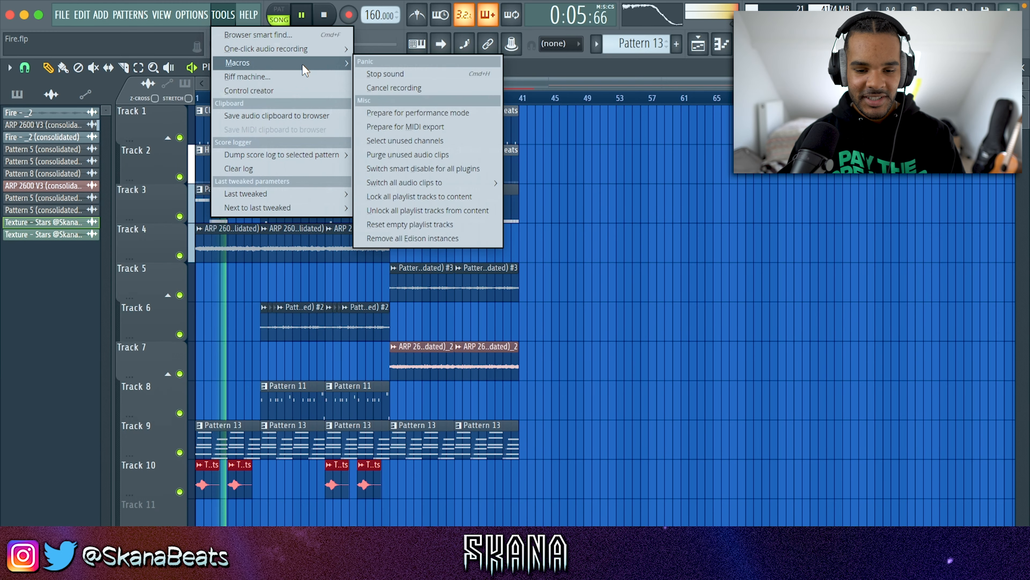
click(421, 168)
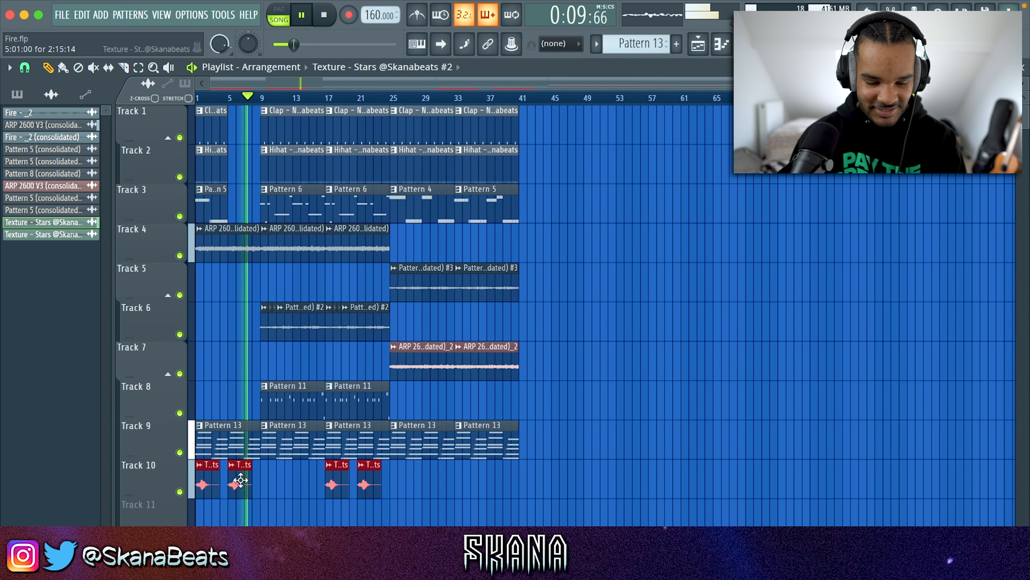
- Delete the Texture - Stars clips from Track 10 and add another ARP 2600 V3 clip on Track 7 at bar 41
right_click(207, 482)
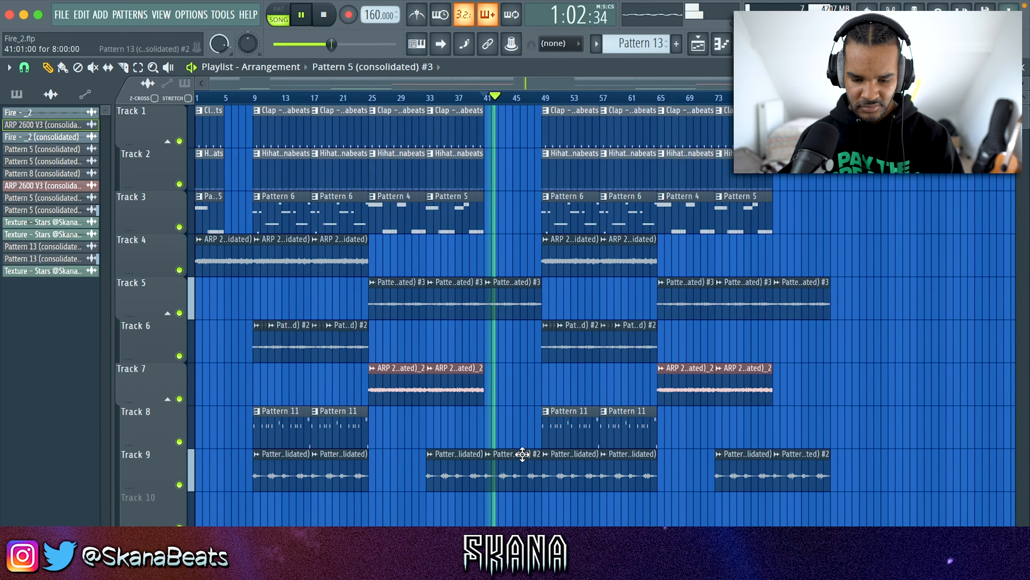
click(452, 395)
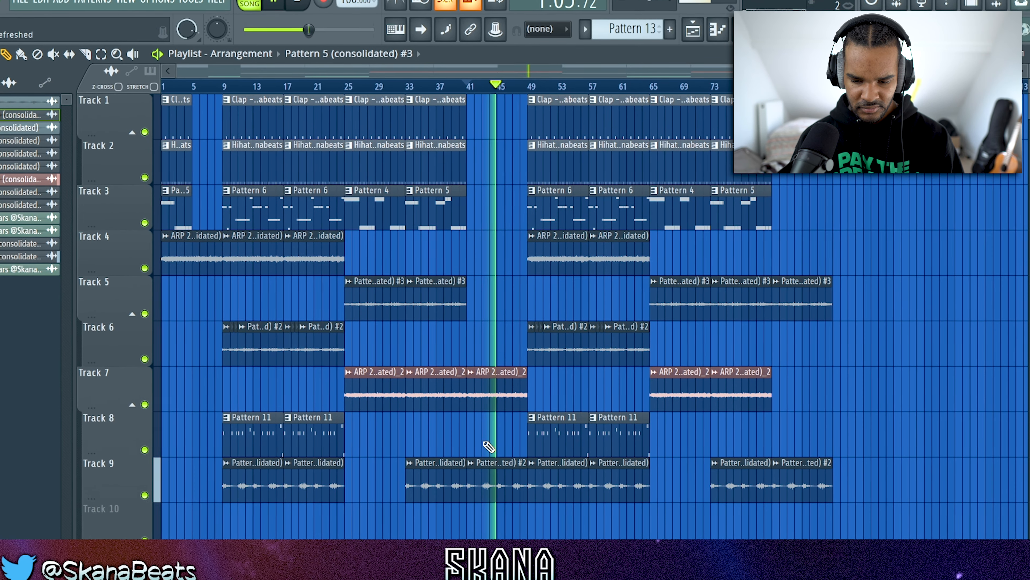